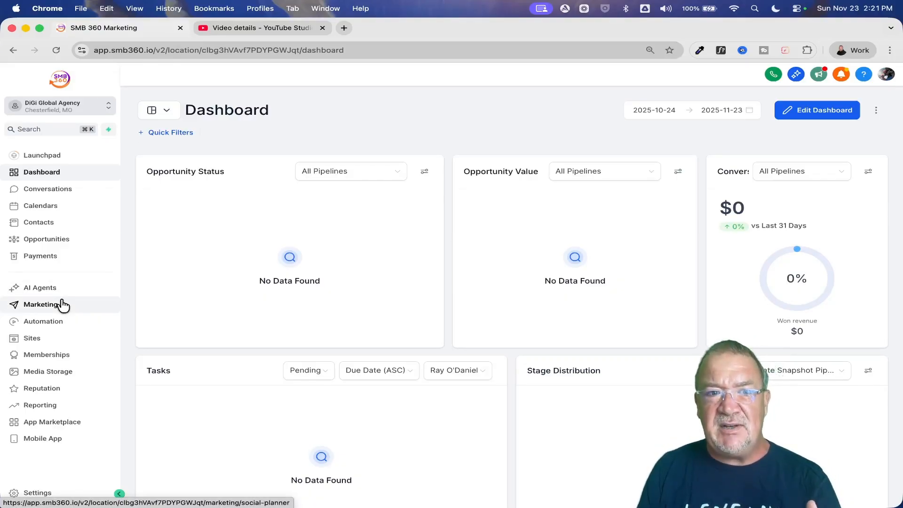
# - Open the email templates in Marketing and look over the library of ready-made email marketing templates, leaving it without choosing one
pyautogui.click(63, 305)
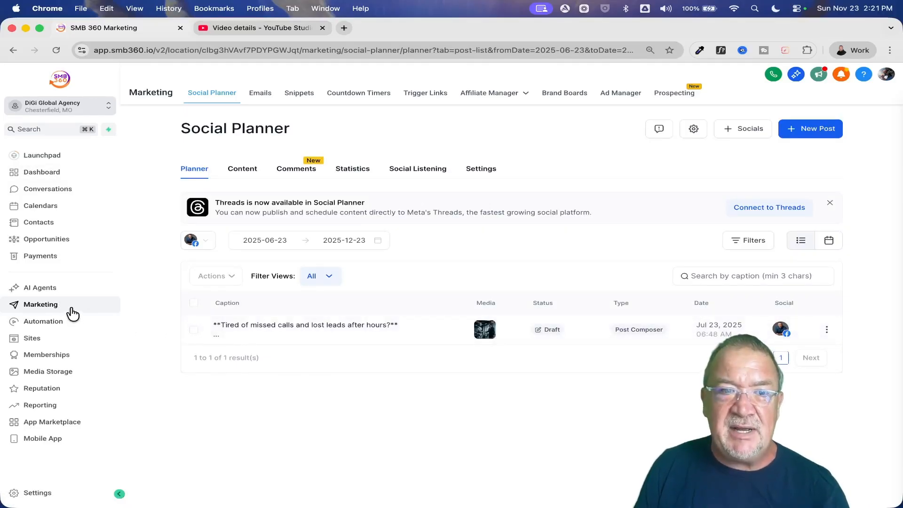
pyautogui.click(259, 93)
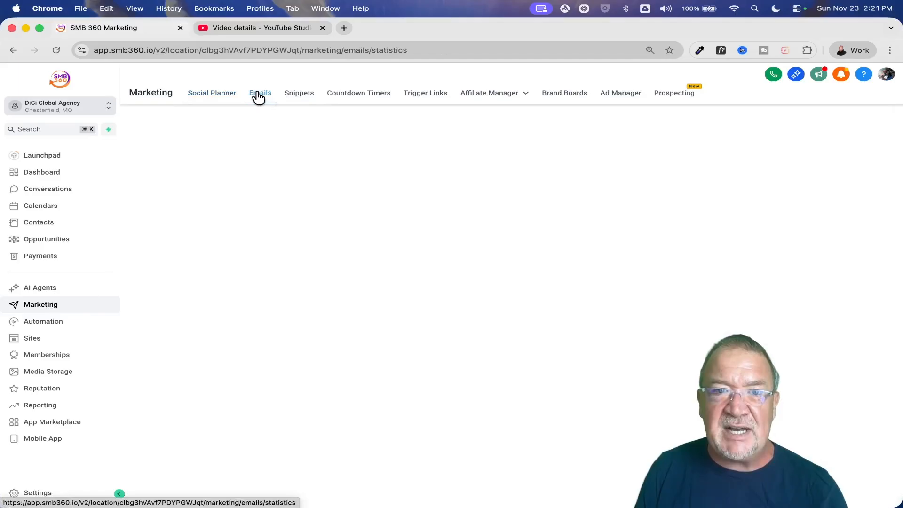
pyautogui.click(323, 169)
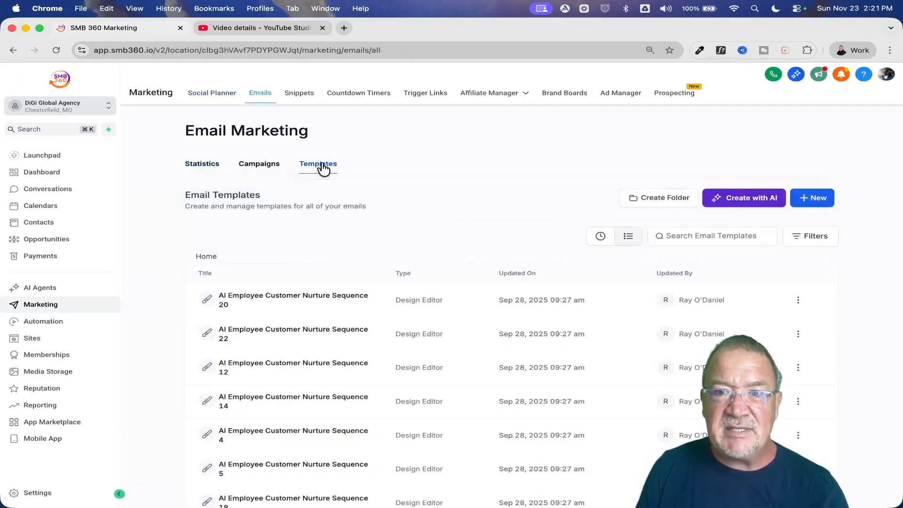
pyautogui.click(811, 200)
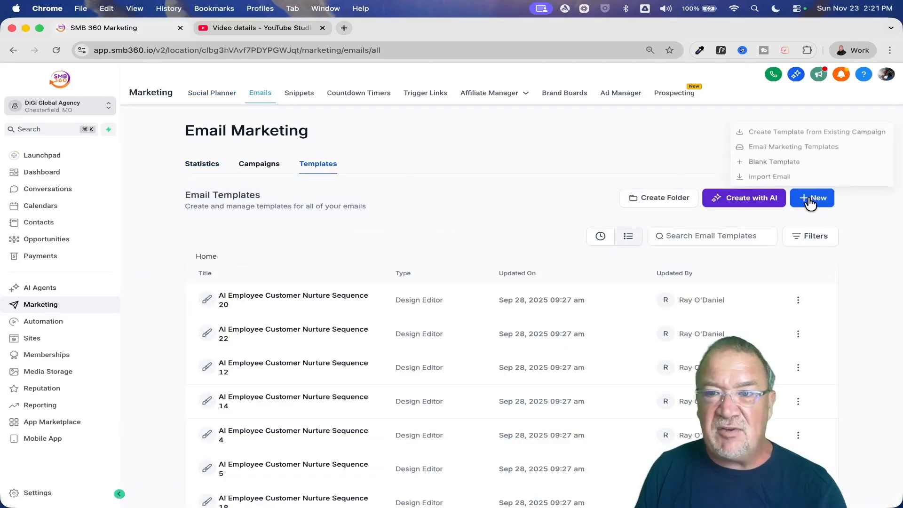
pyautogui.click(788, 150)
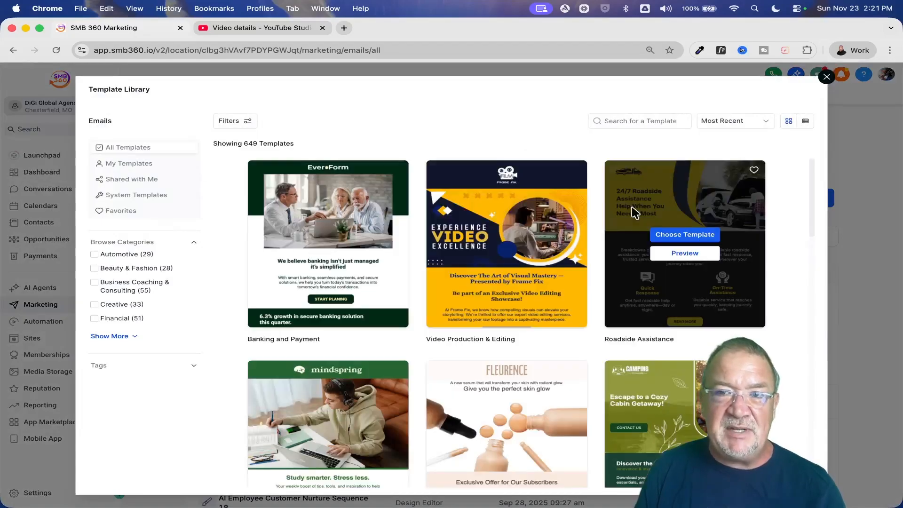
pyautogui.click(826, 76)
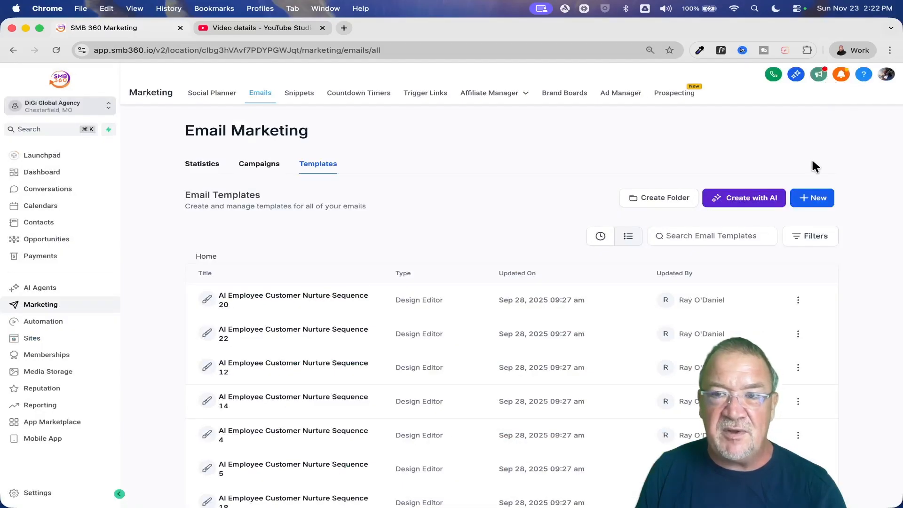
# - View the editing experiences offered for a new blank email template, then dismiss the choice
pyautogui.click(813, 199)
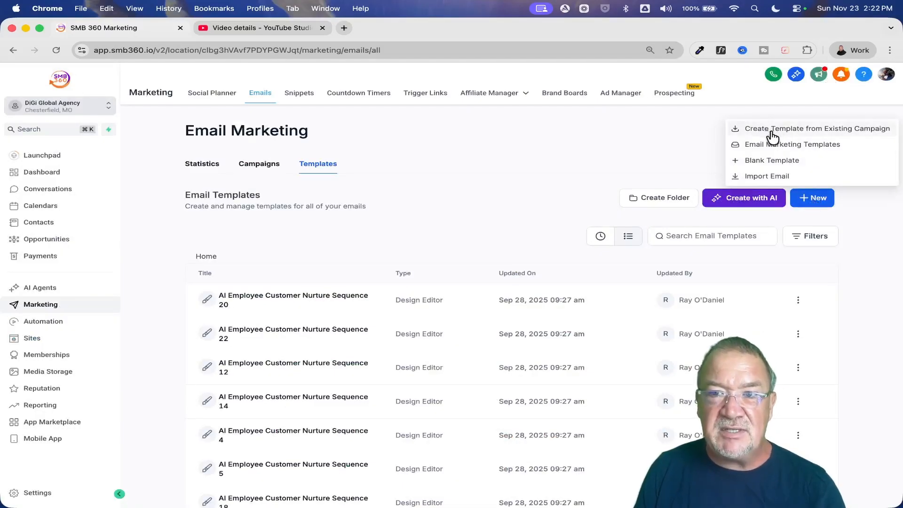
pyautogui.click(773, 162)
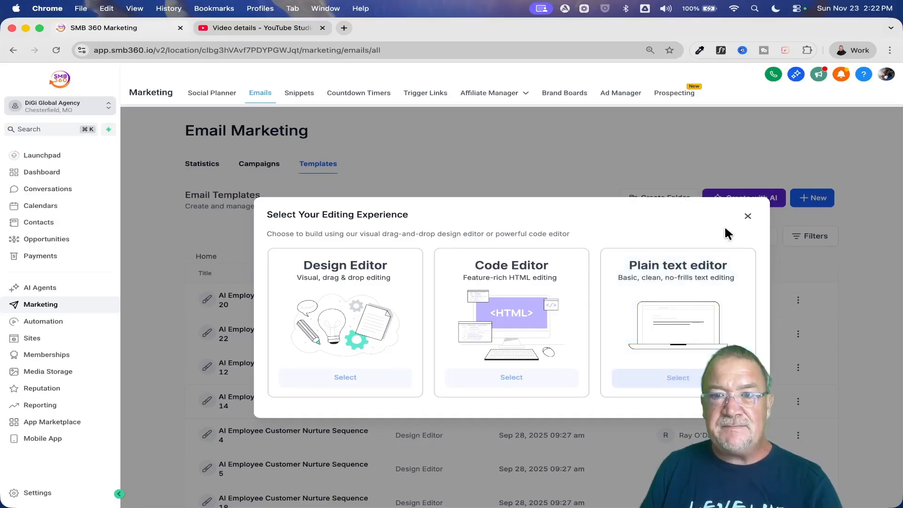
pyautogui.click(748, 216)
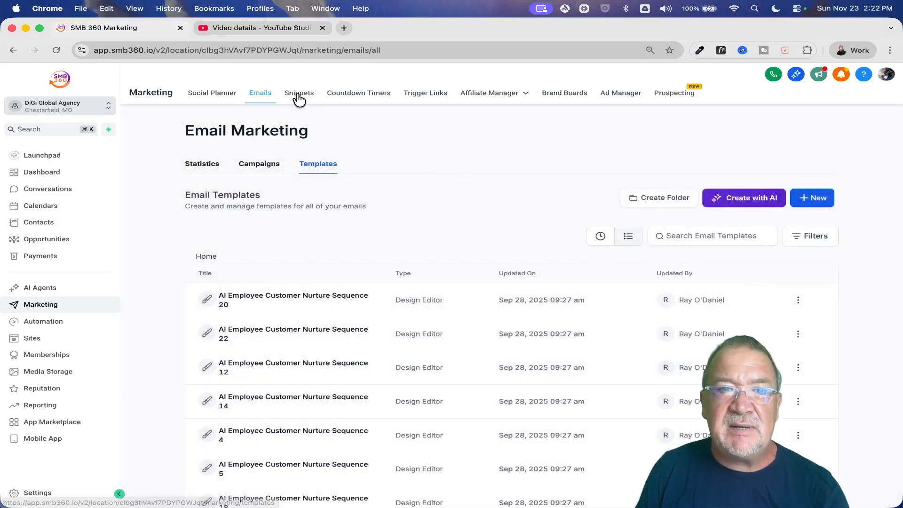
# - Open the Snippets page and examine the name, subject and body fields of a new email snippet, cancelling without saving
pyautogui.click(299, 94)
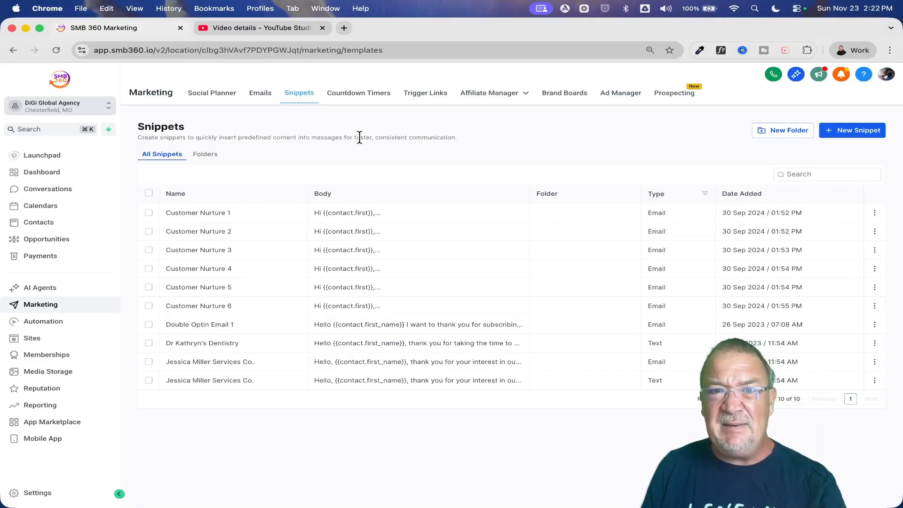
pyautogui.click(858, 132)
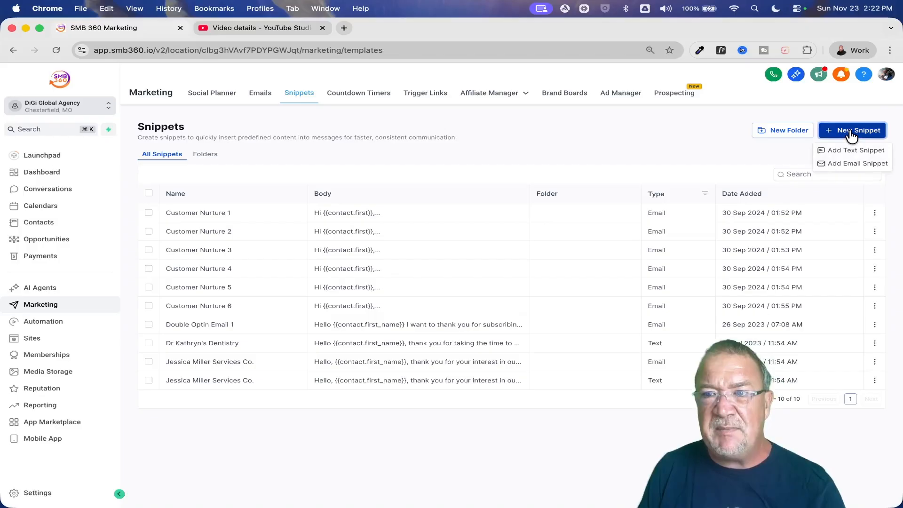
pyautogui.scroll(5, 846, 137)
pyautogui.hscroll(1, 846, 138)
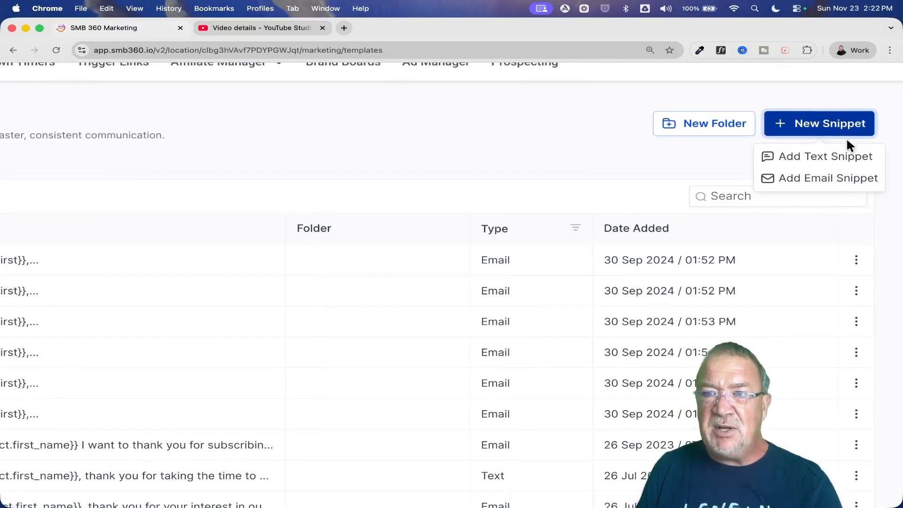
pyautogui.click(819, 180)
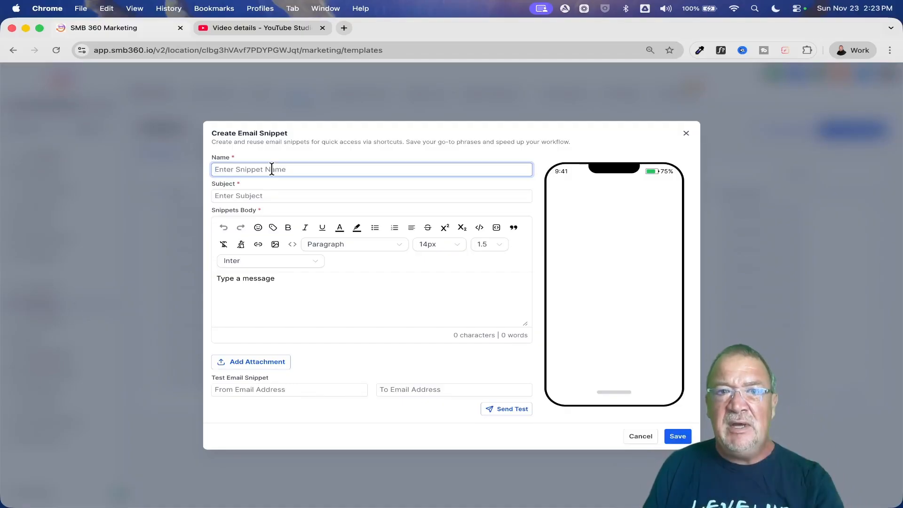
pyautogui.press('Tab')
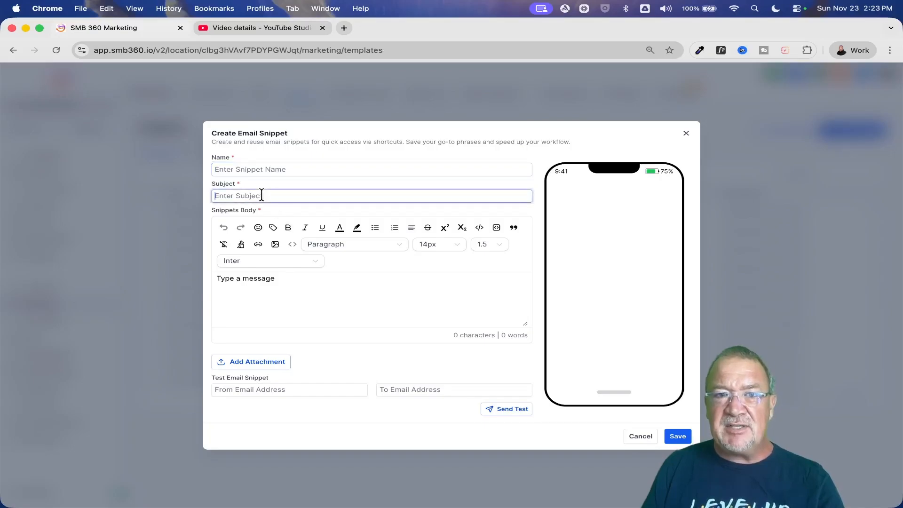
pyautogui.click(232, 282)
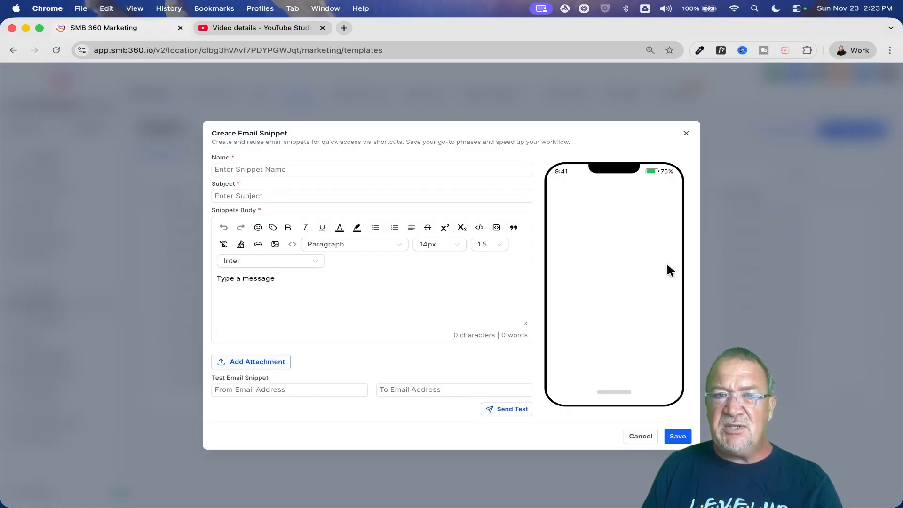
pyautogui.click(638, 435)
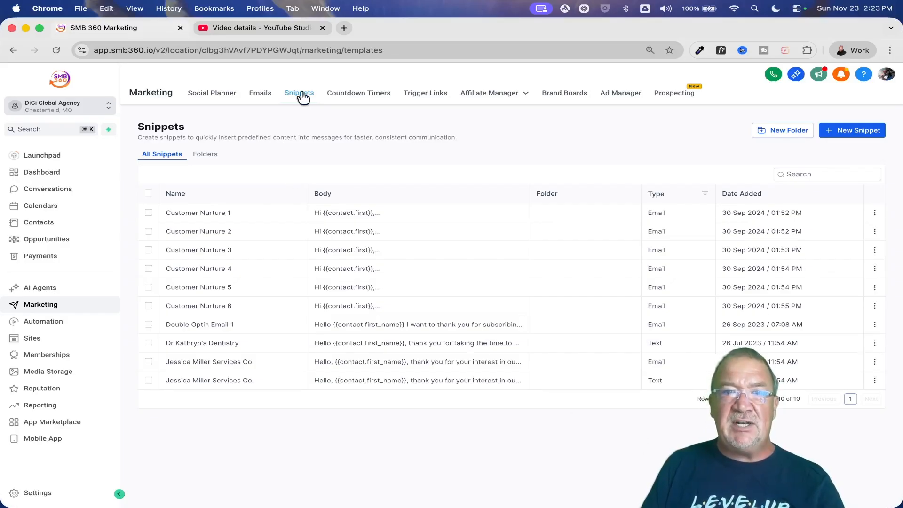
# - Switch to YouTube Studio and read the AI email marketing ChatGPT prompt in the video's description
pyautogui.click(248, 28)
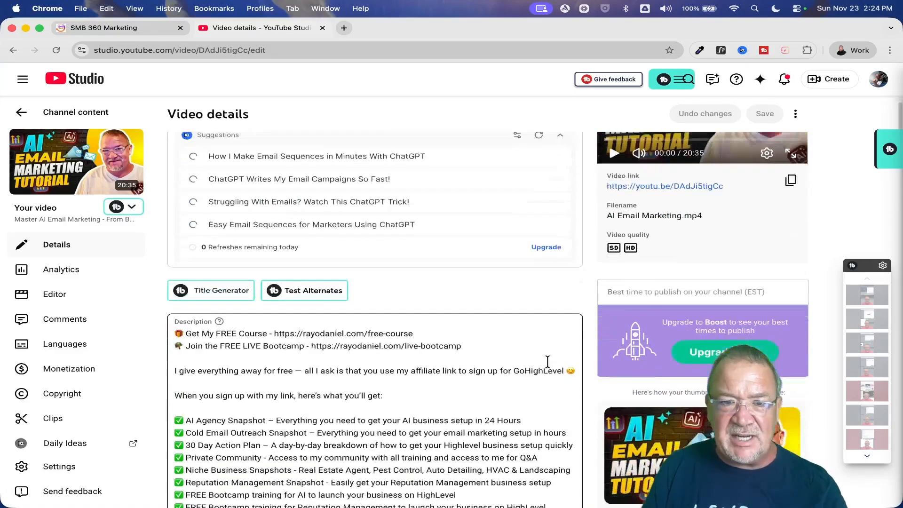
pyautogui.scroll(-7, 548, 363)
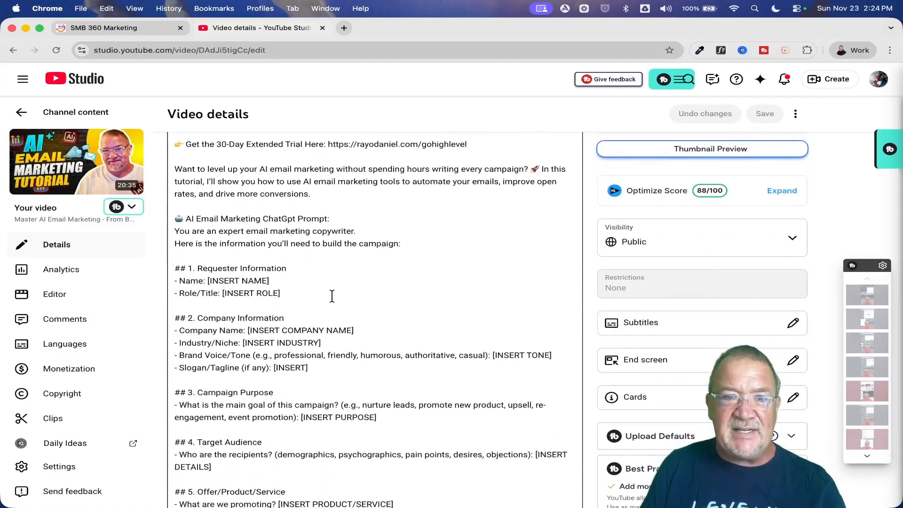
pyautogui.scroll(-2, 419, 305)
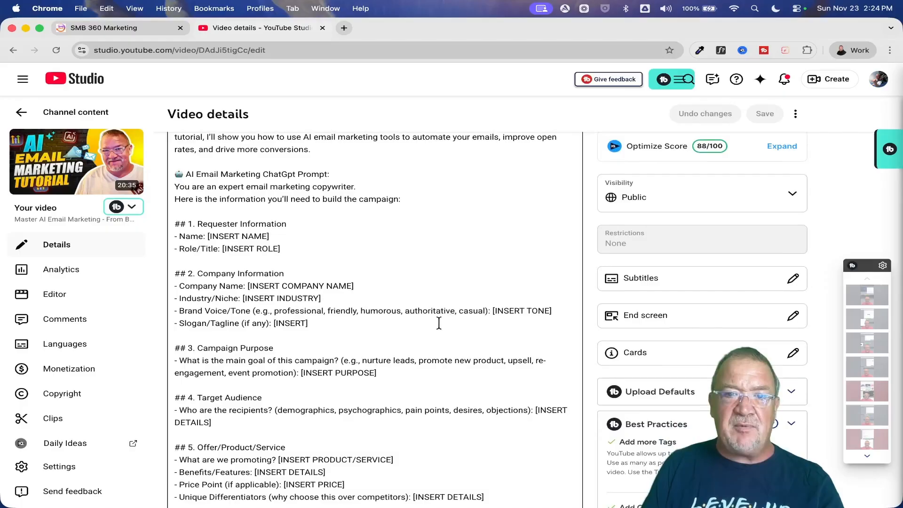
pyautogui.scroll(10, 451, 325)
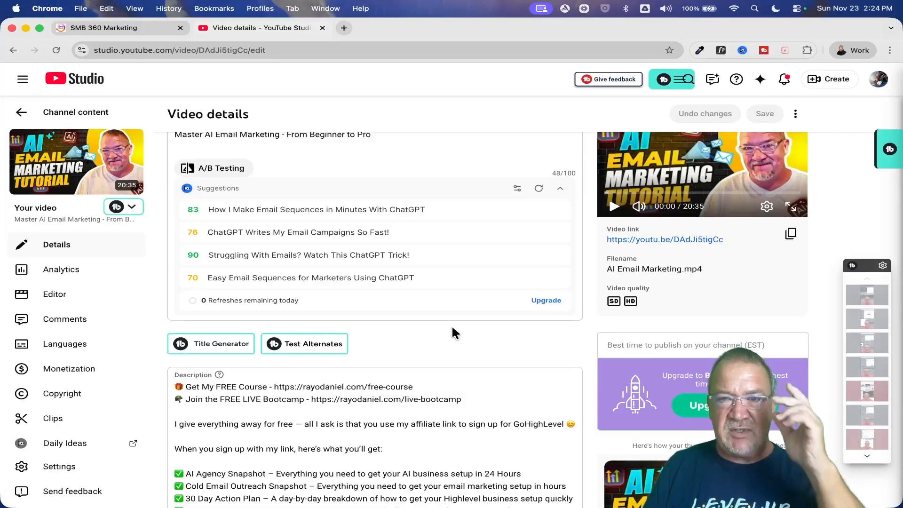
# - Switch back to SMB 360 and create a new workflow from scratch in the Email Marketing Automation folder
pyautogui.click(93, 24)
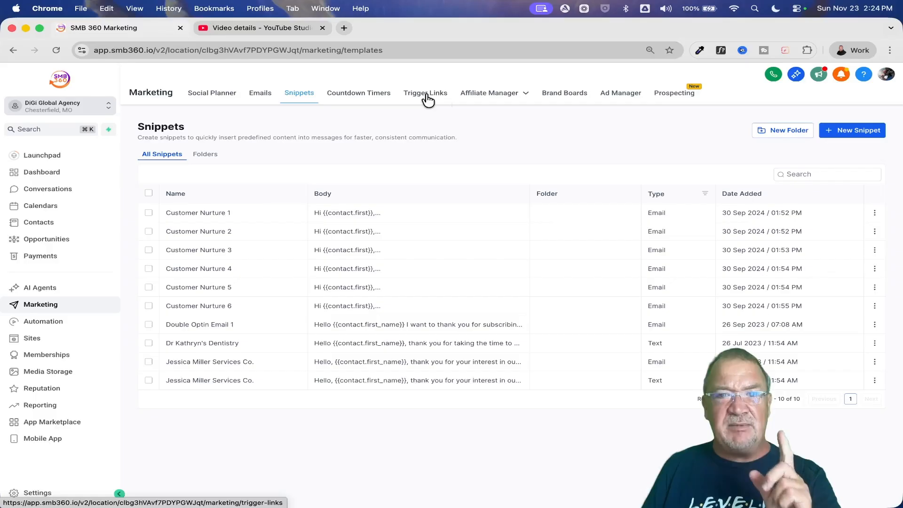
pyautogui.scroll(5, 418, 99)
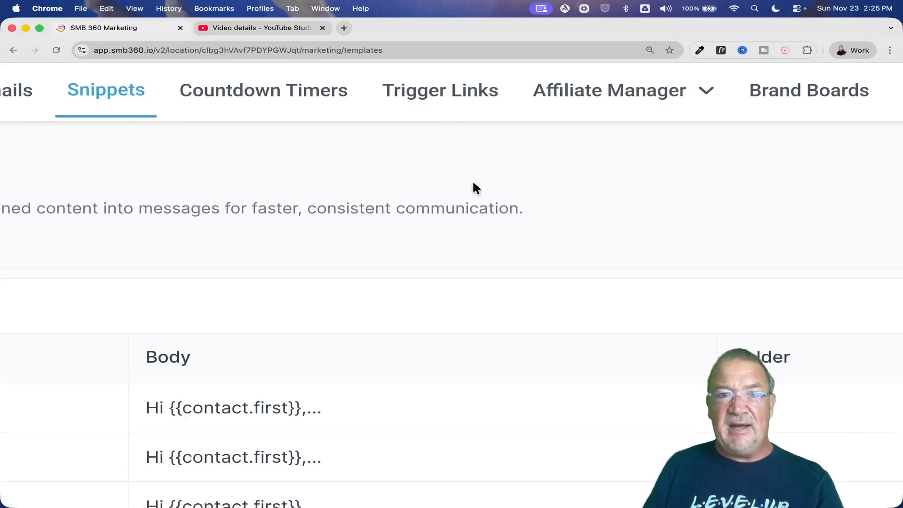
pyautogui.scroll(-5, 474, 185)
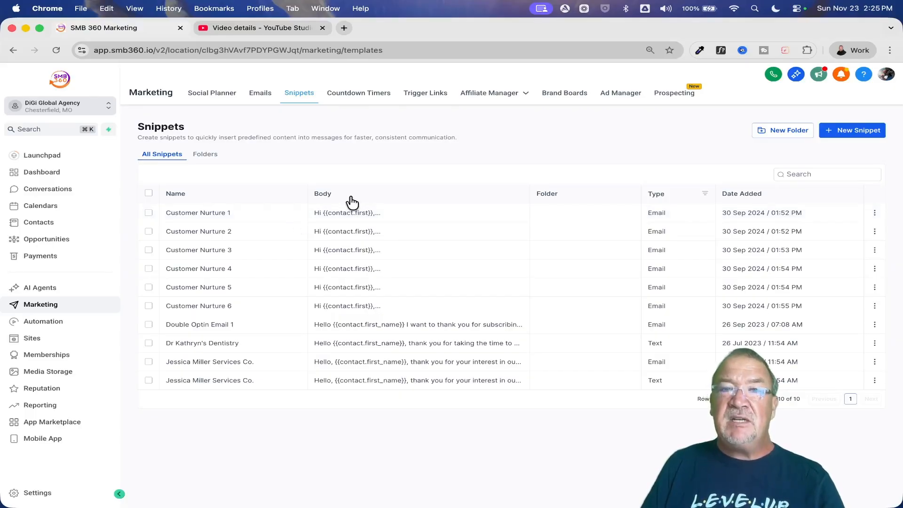
pyautogui.click(43, 322)
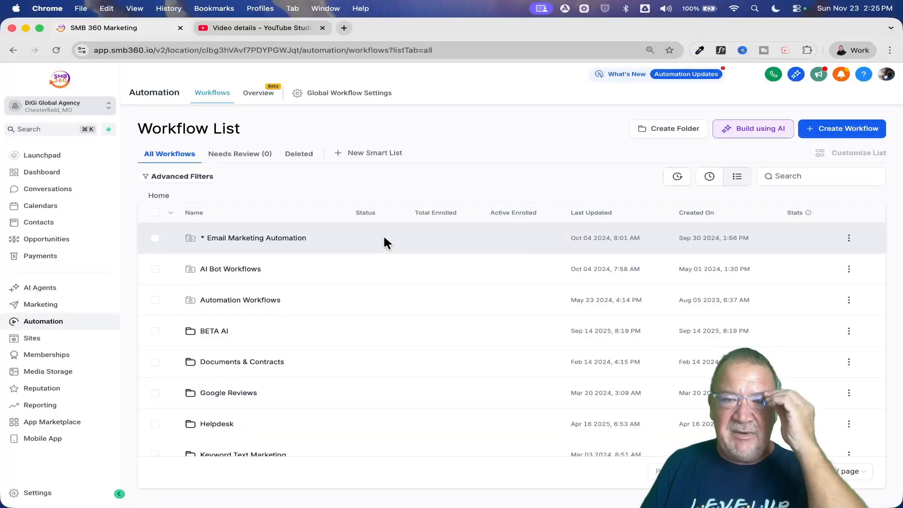
pyautogui.click(266, 241)
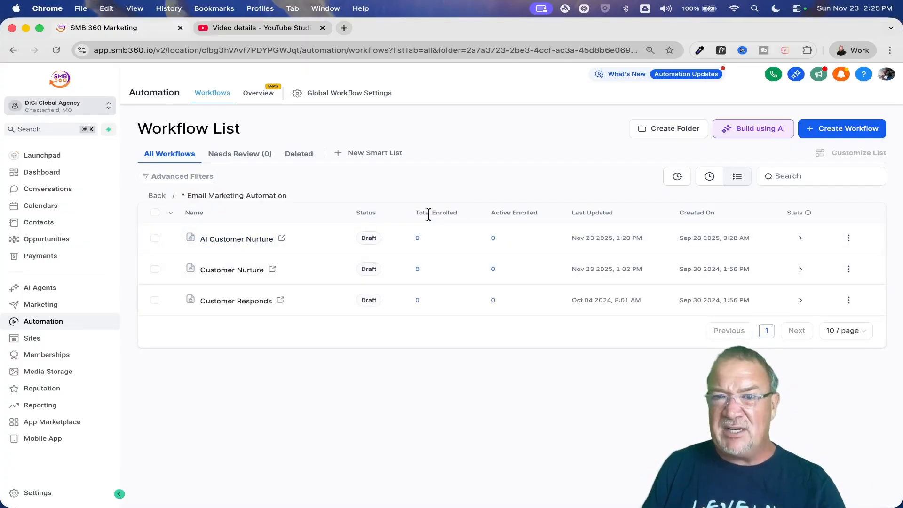
pyautogui.click(845, 135)
pyautogui.click(771, 152)
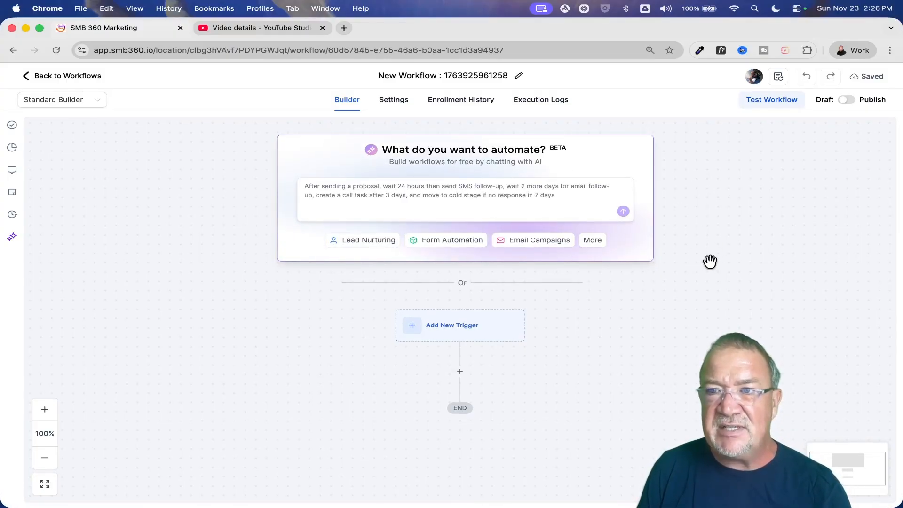
# - Find the email actions and insert a Send Email action between the trigger and the end of the new workflow
pyautogui.scroll(-3, 710, 261)
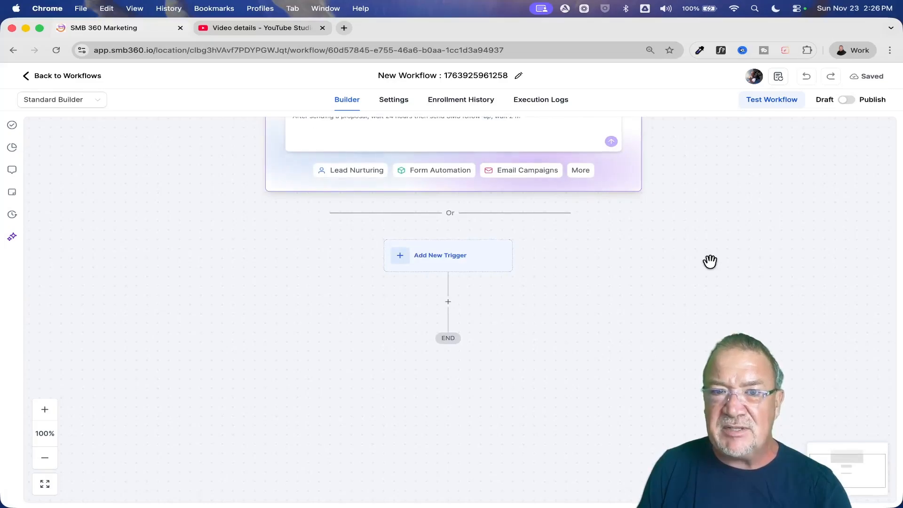
pyautogui.scroll(-2, 710, 261)
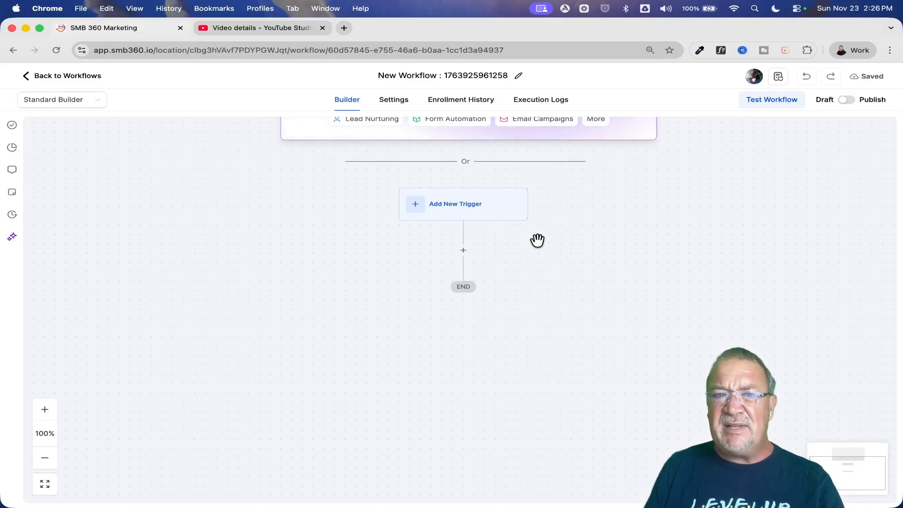
pyautogui.scroll(-2, 537, 239)
pyautogui.scroll(-1, 537, 240)
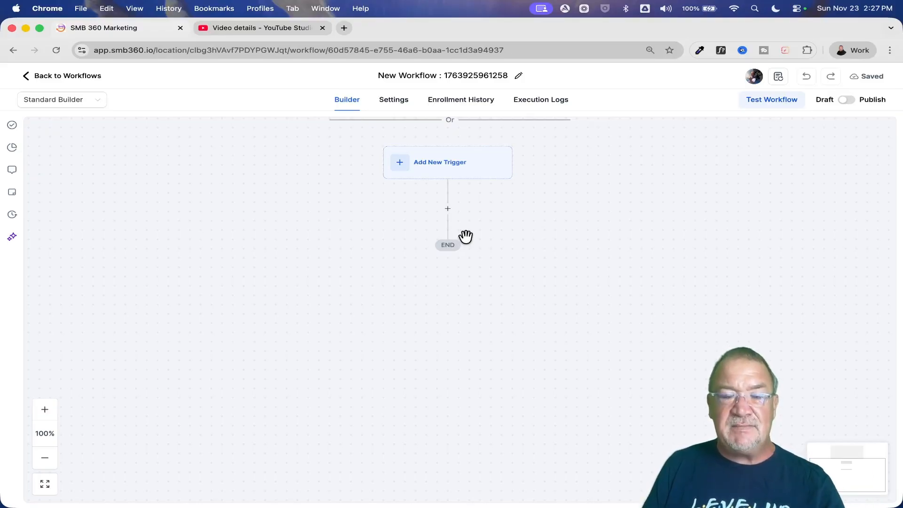
pyautogui.click(448, 208)
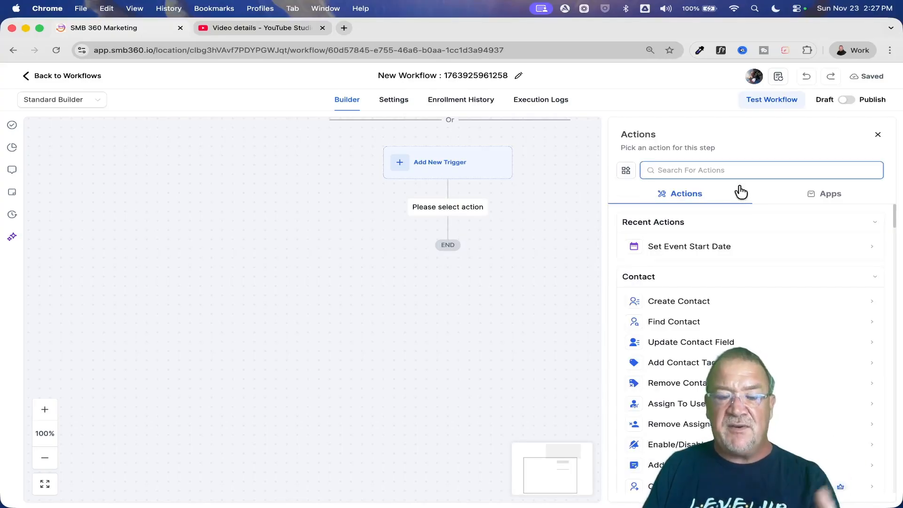
pyautogui.write('email')
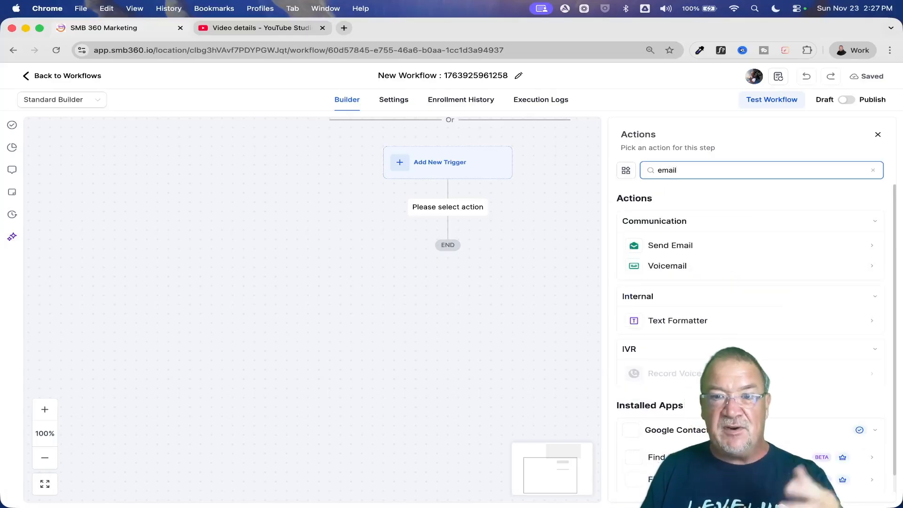
pyautogui.click(680, 248)
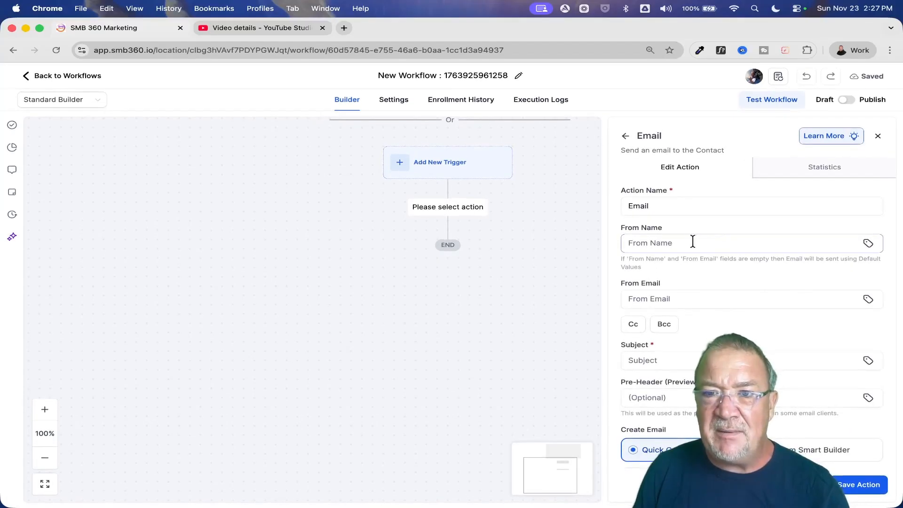
# - Name the email action Email 1 and leave its From Name and From Email fields empty
pyautogui.click(672, 206)
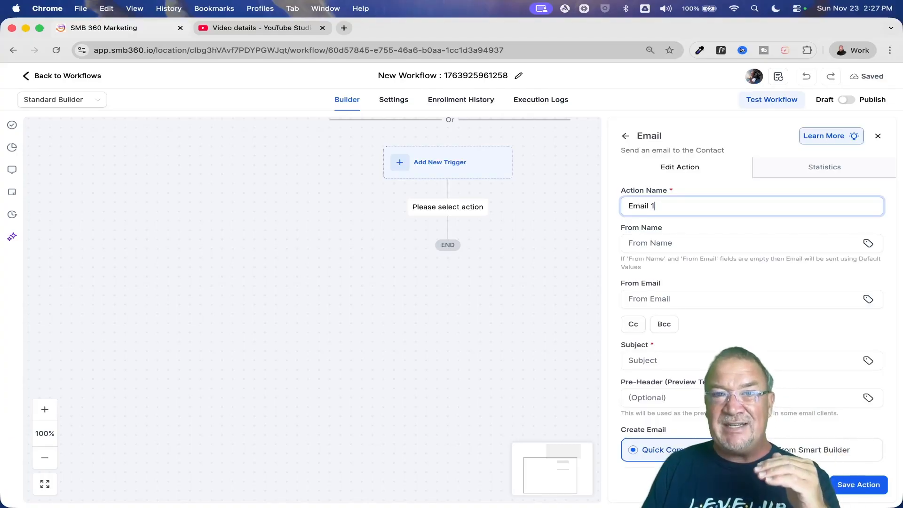
pyautogui.click(664, 244)
pyautogui.click(678, 298)
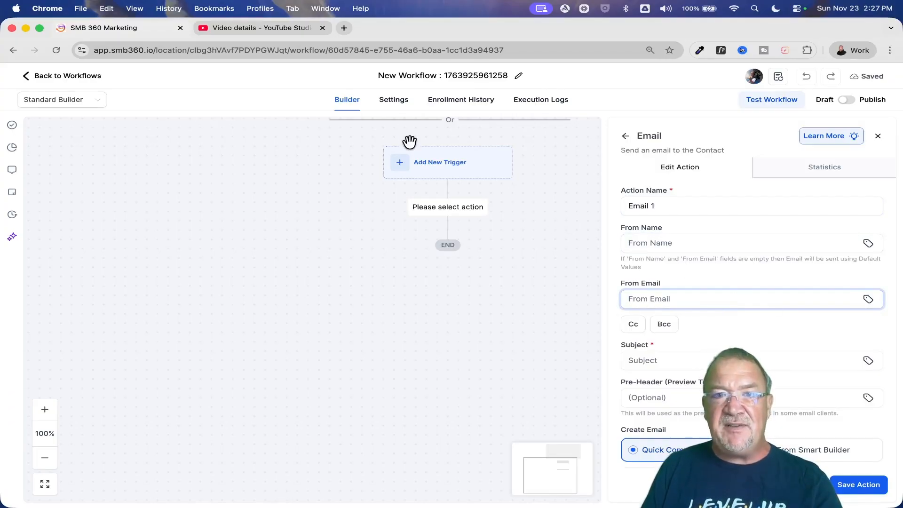
# - Discard the unsaved email action and enter the default sender name and sender email address in the workflow settings
pyautogui.click(393, 100)
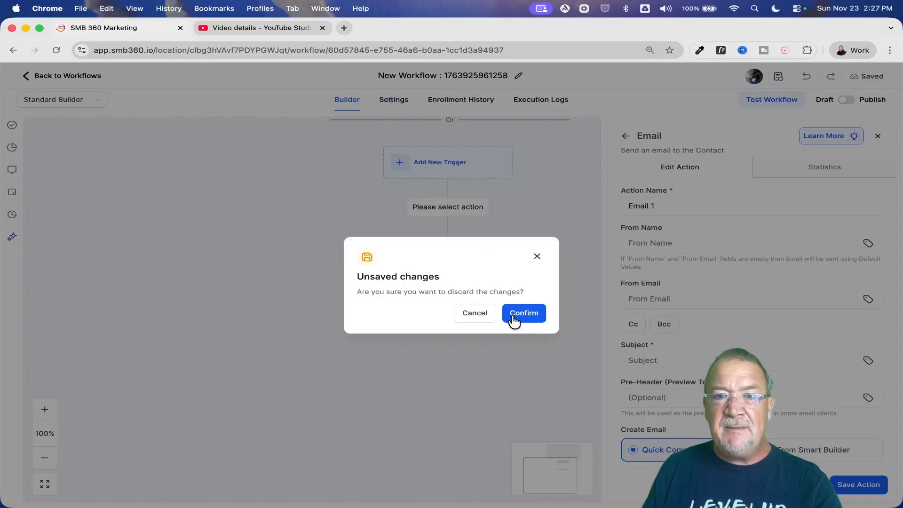
pyautogui.click(534, 312)
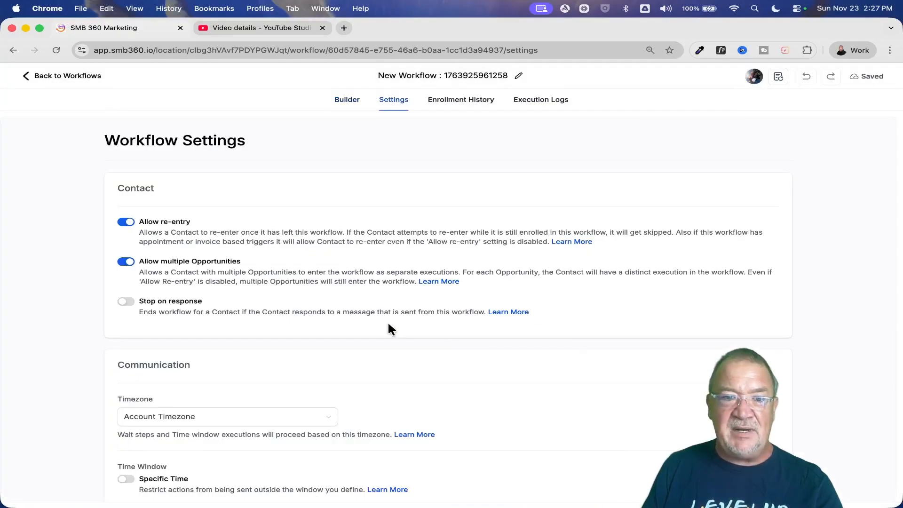
pyautogui.scroll(-5, 388, 324)
pyautogui.click(180, 318)
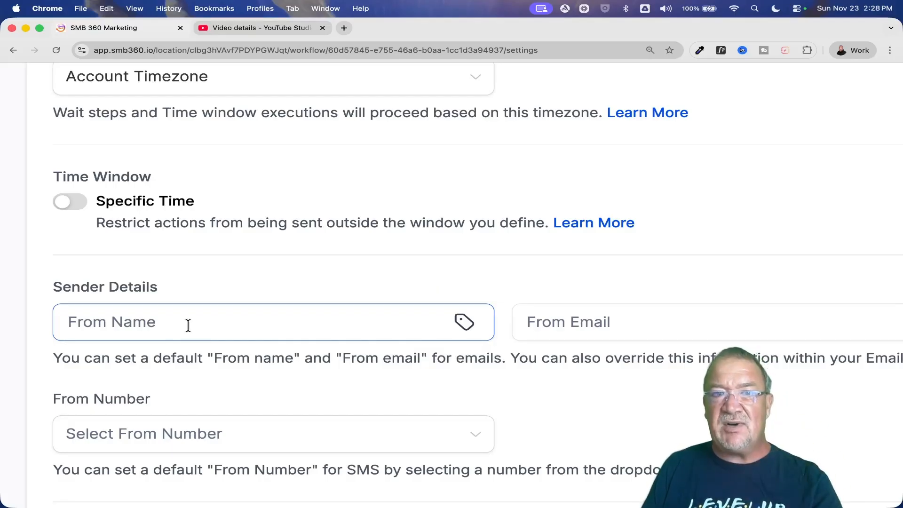
pyautogui.scroll(-3, 188, 325)
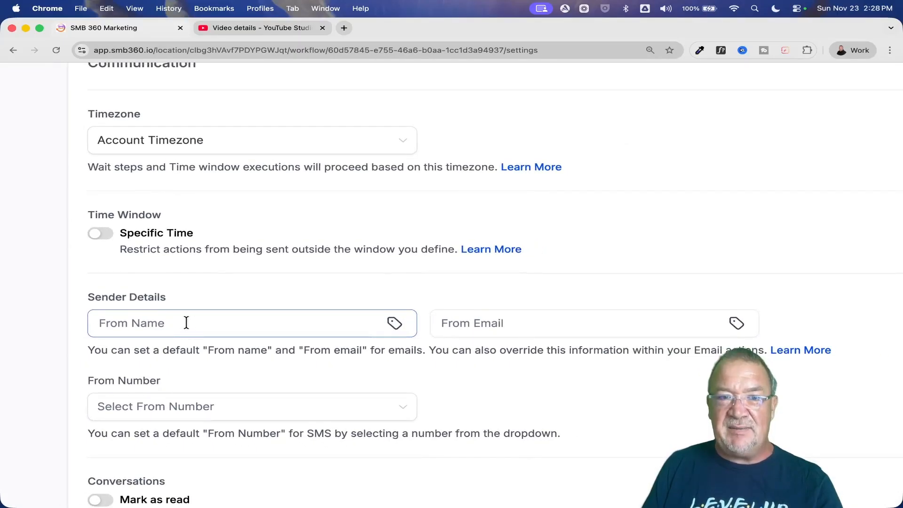
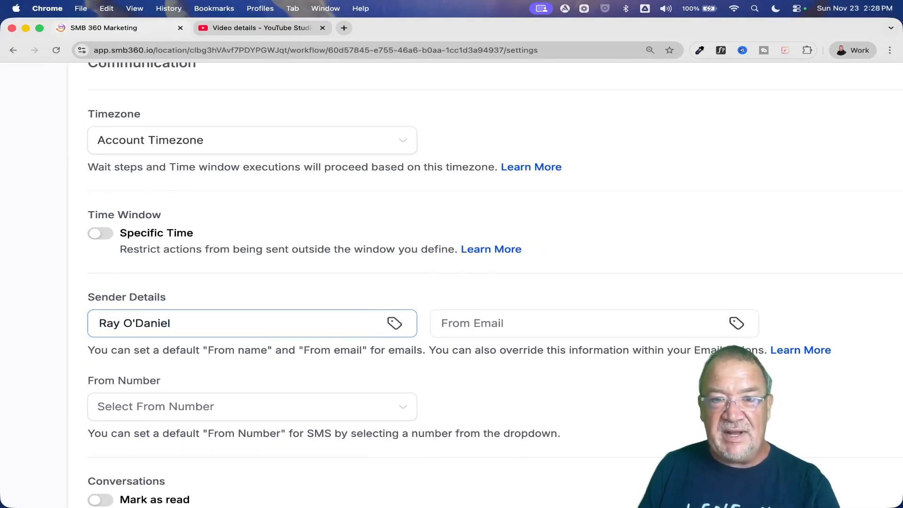
pyautogui.click(460, 325)
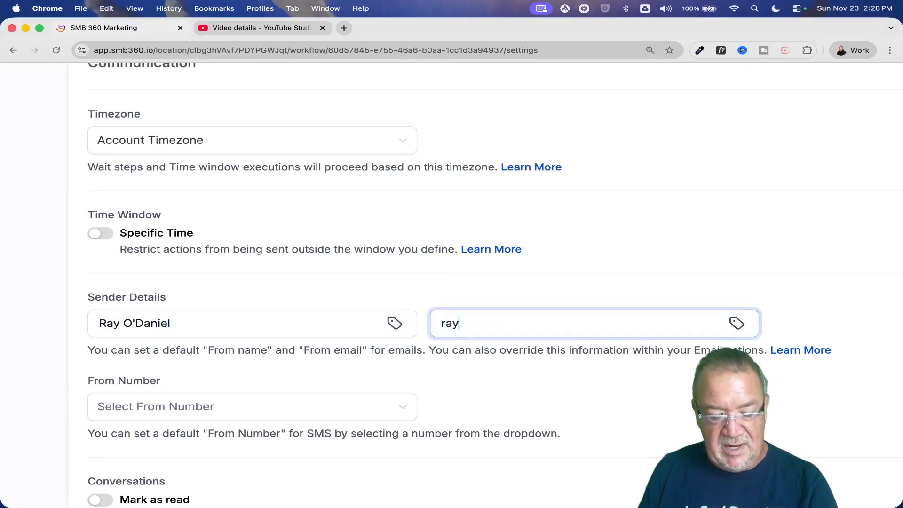
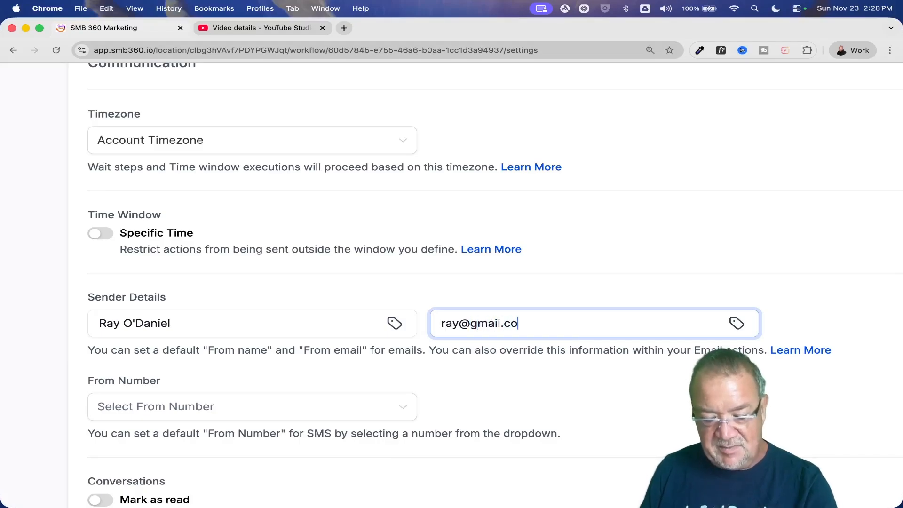
pyautogui.press('super+0')
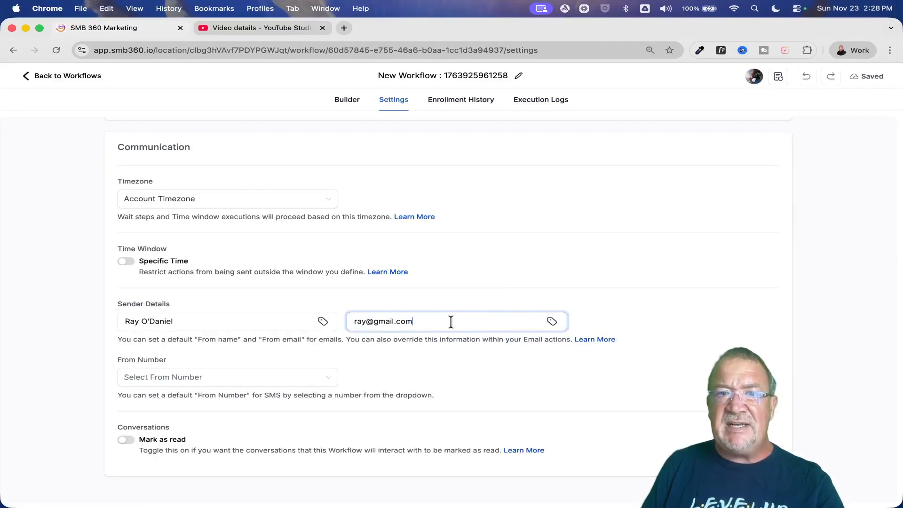
# - Return to the workflow builder and insert a Send Email action between the trigger and the end
pyautogui.click(348, 104)
pyautogui.scroll(-2, 490, 347)
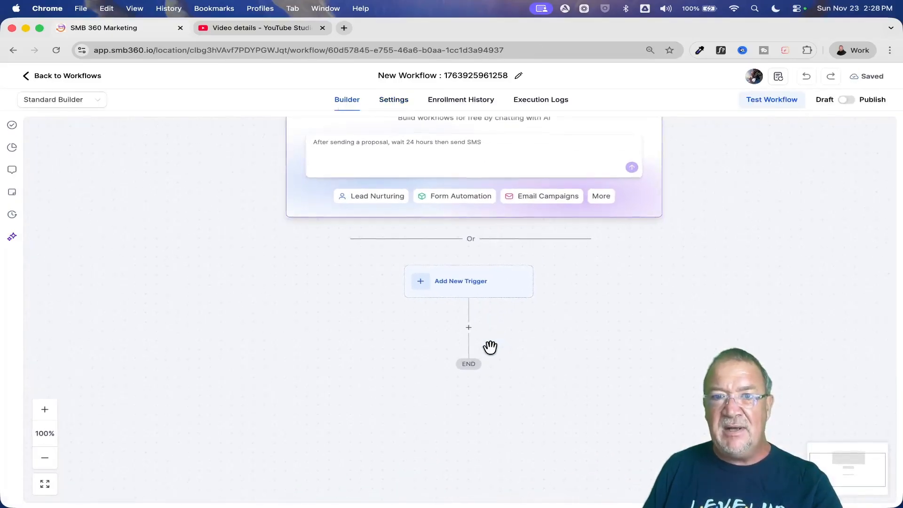
pyautogui.click(470, 315)
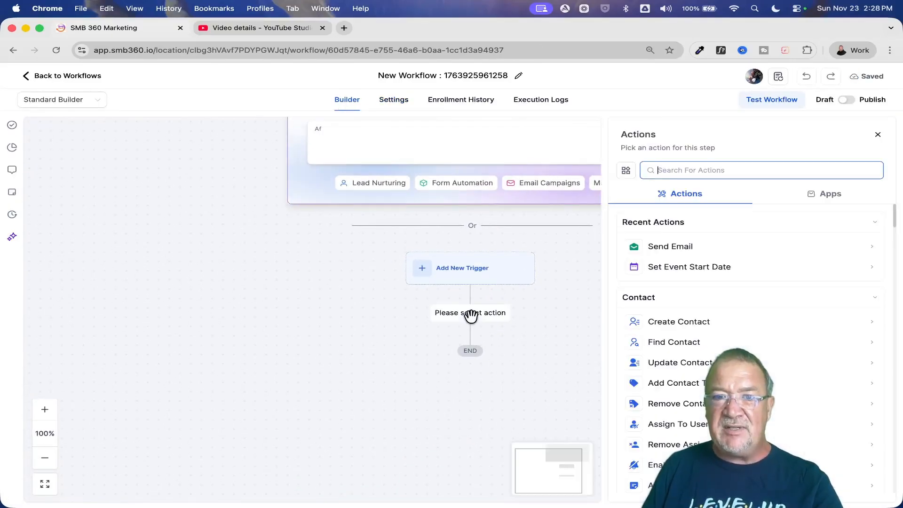
pyautogui.write('email')
pyautogui.click(668, 246)
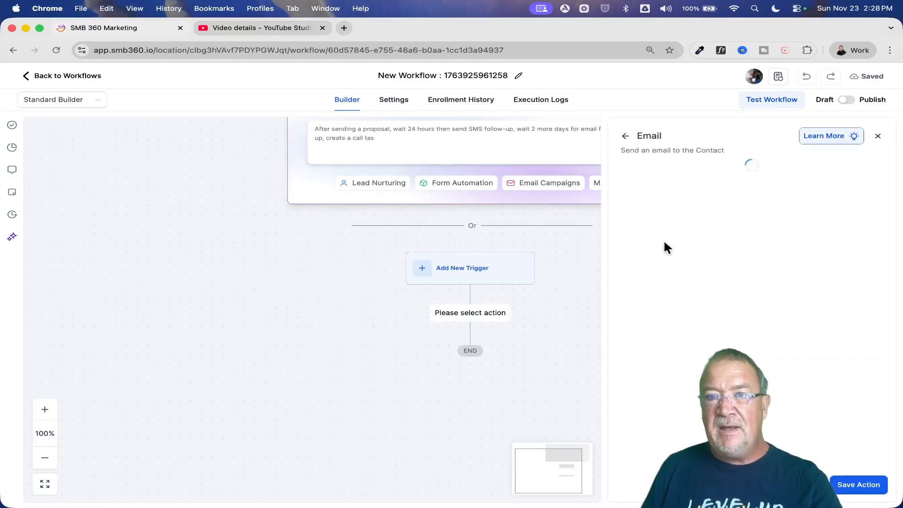
pyautogui.scroll(-4, 776, 318)
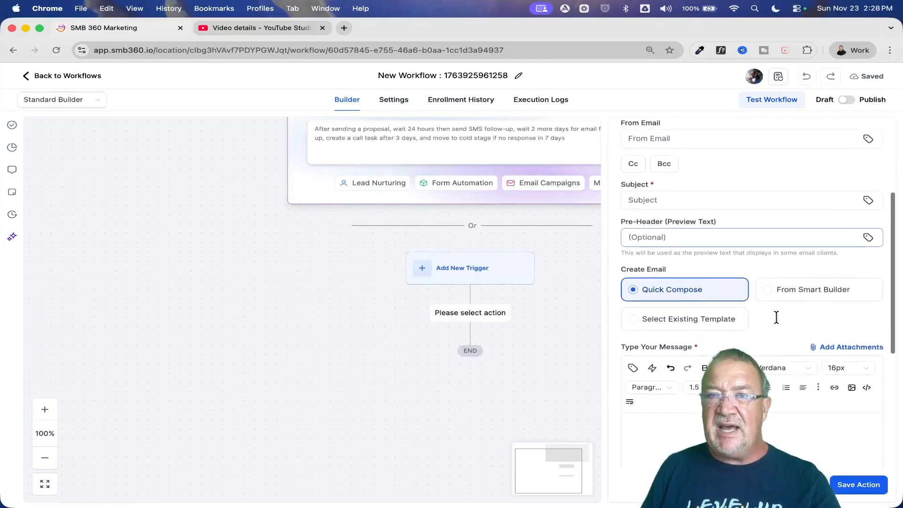
pyautogui.click(657, 197)
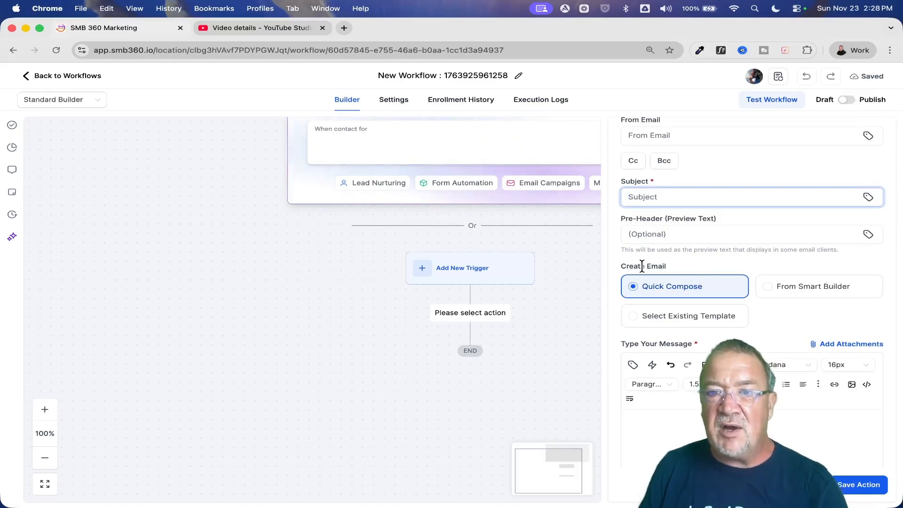
pyautogui.scroll(-3, 687, 280)
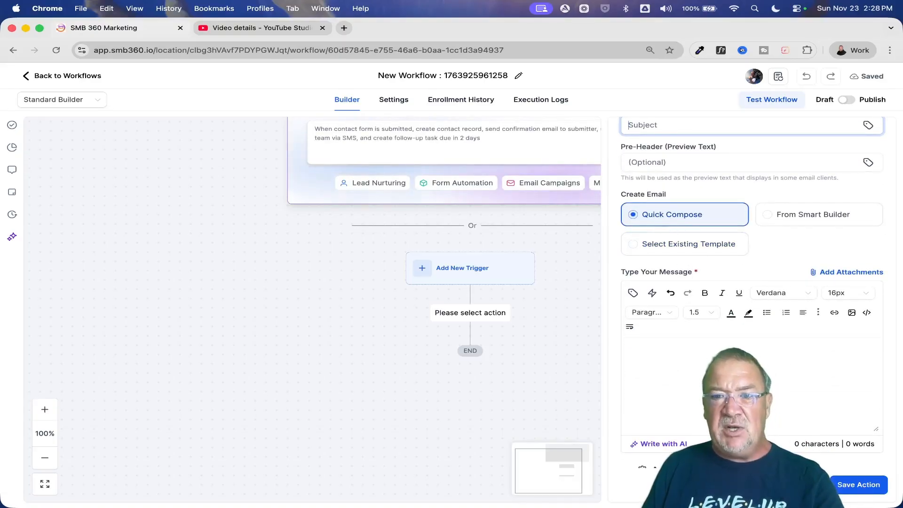
pyautogui.click(702, 371)
pyautogui.write('xfvgvafgsbvasghsd')
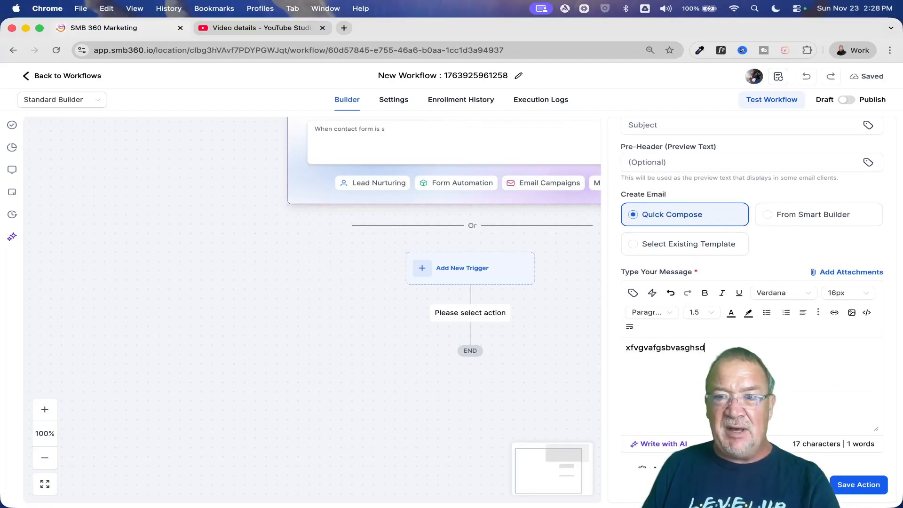
pyautogui.write('bvarghsGsg')
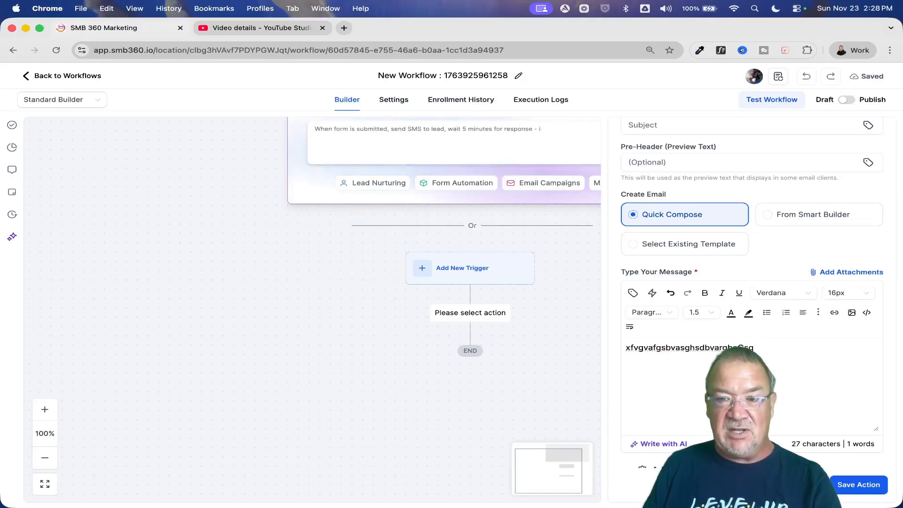
pyautogui.press('BackSpace')
pyautogui.press('BackSpace')
pyautogui.press('BackSpace')
pyautogui.press('BackSpace')
pyautogui.press('BackSpace')
pyautogui.press('BackSpace')
pyautogui.press('BackSpace')
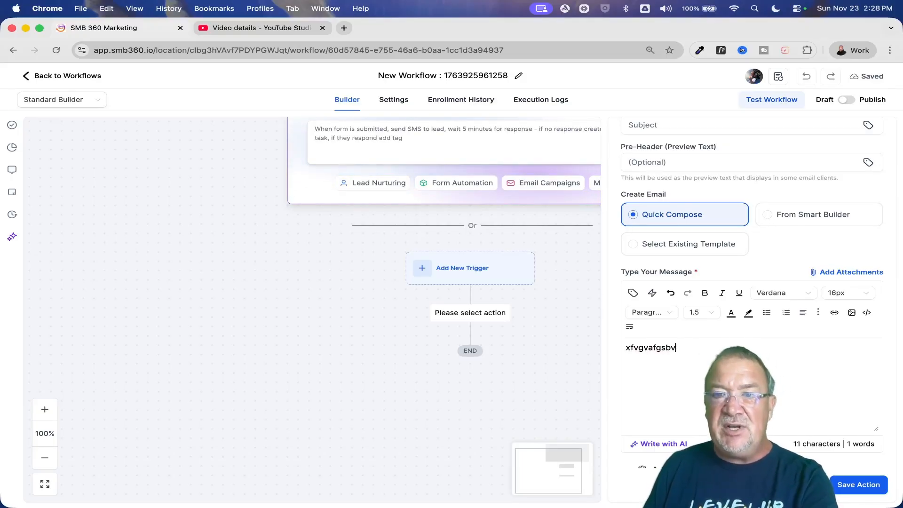
pyautogui.press('BackSpace')
pyautogui.press('BackSpace')
pyautogui.press('BackSpace')
pyautogui.press('BackSpace')
pyautogui.press('BackSpace')
pyautogui.press('BackSpace')
pyautogui.press('BackSpace')
pyautogui.press('BackSpace')
pyautogui.press('BackSpace')
pyautogui.press('BackSpace')
pyautogui.press('BackSpace')
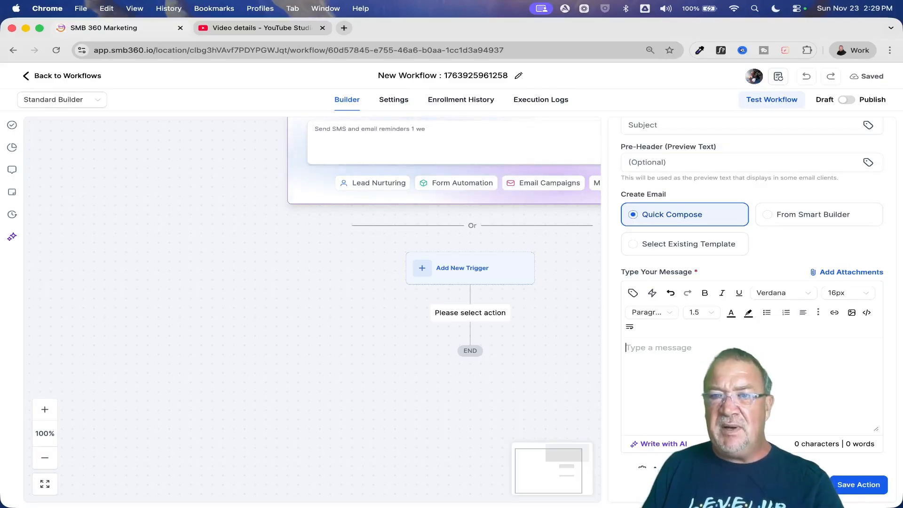
pyautogui.click(711, 363)
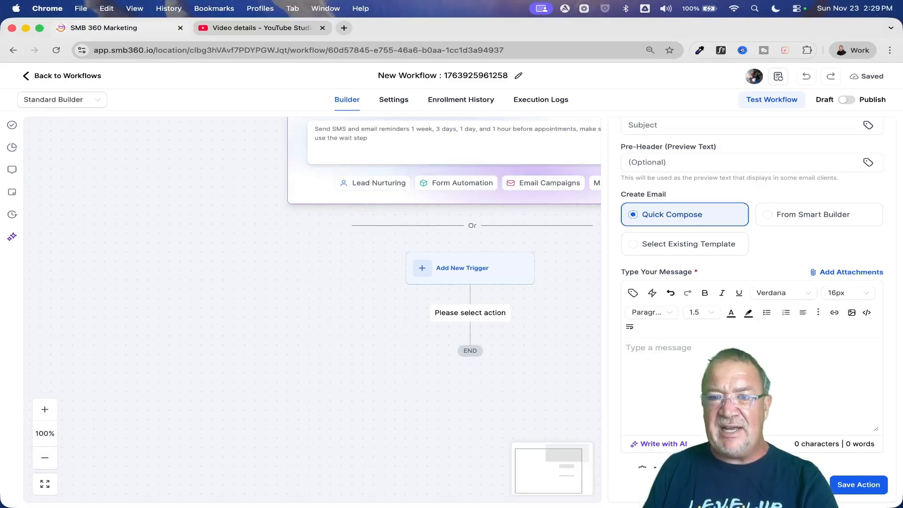
# - Set the email's creation method to From Smart Builder and examine the design, code and plain text editor options
pyautogui.click(800, 214)
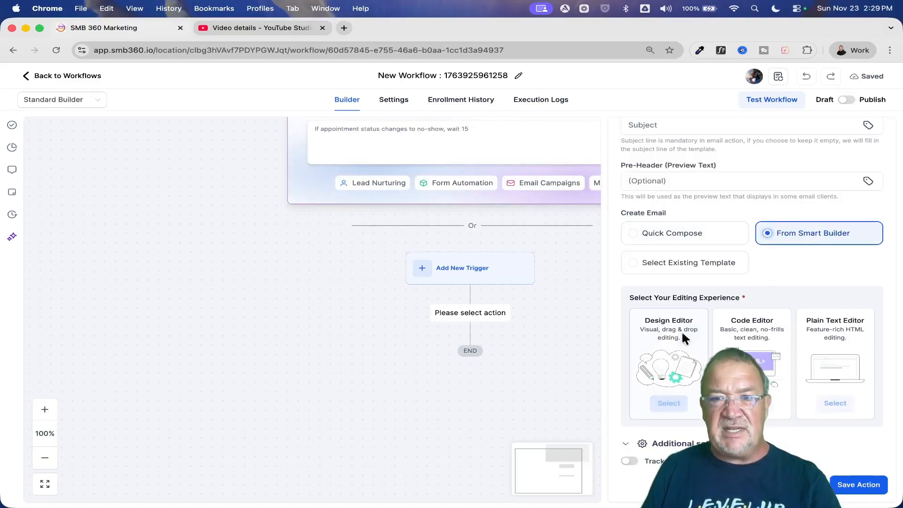
pyautogui.click(835, 404)
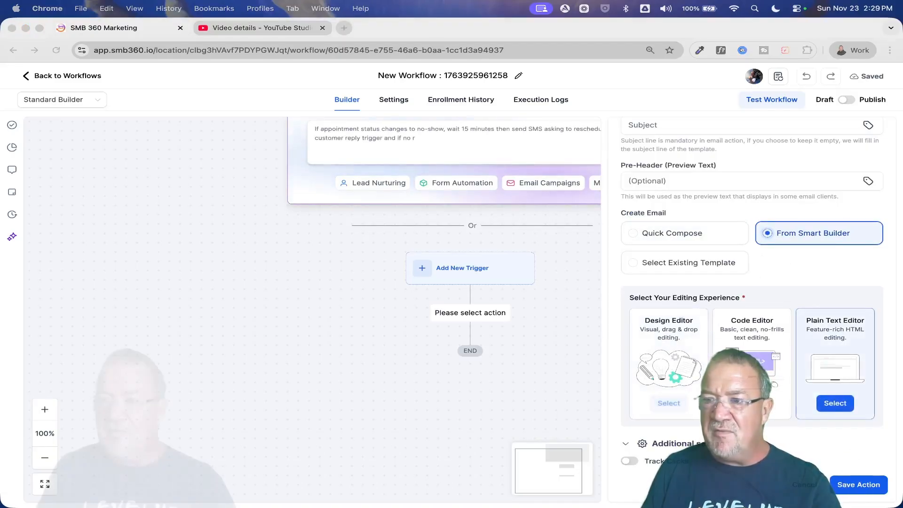
pyautogui.scroll(-2, 718, 346)
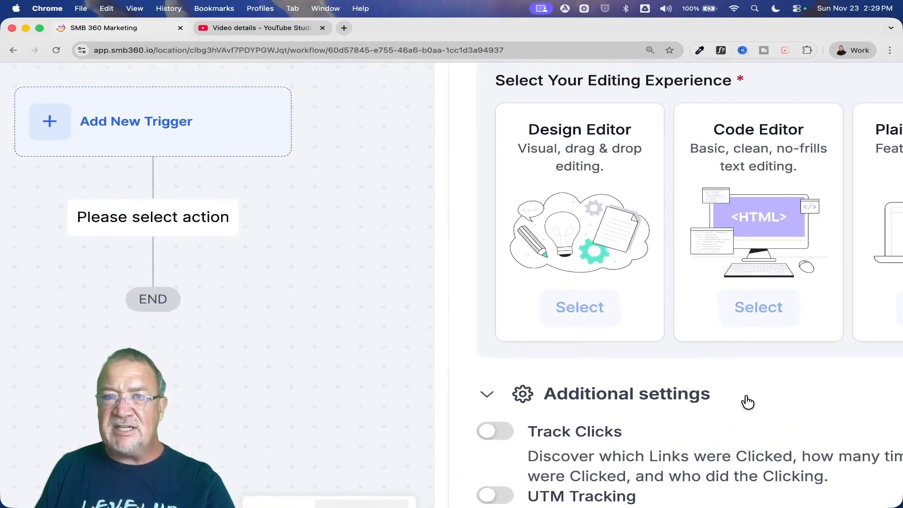
pyautogui.scroll(2, 748, 402)
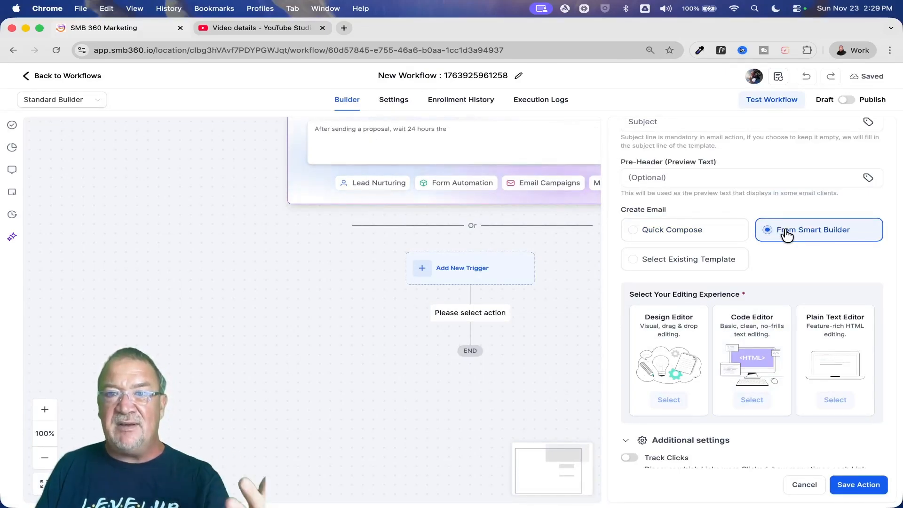
# - Switch the email to an existing template, search for "email 1" and apply the Double Optin Email 1 template
pyautogui.click(667, 263)
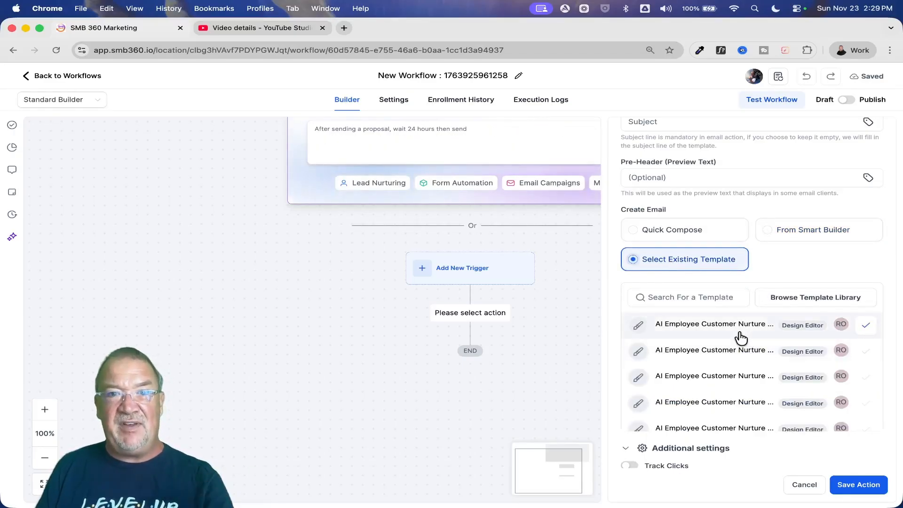
pyautogui.click(710, 292)
pyautogui.write('ema')
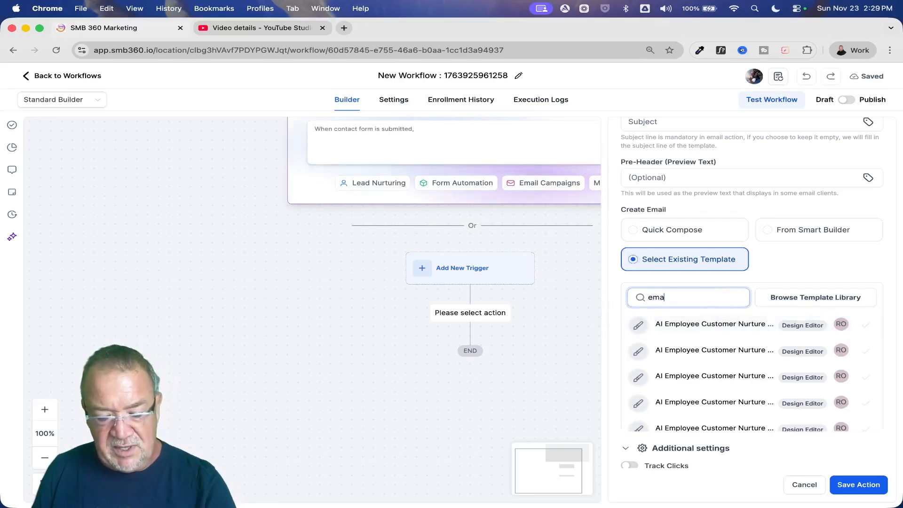
pyautogui.write('il 1')
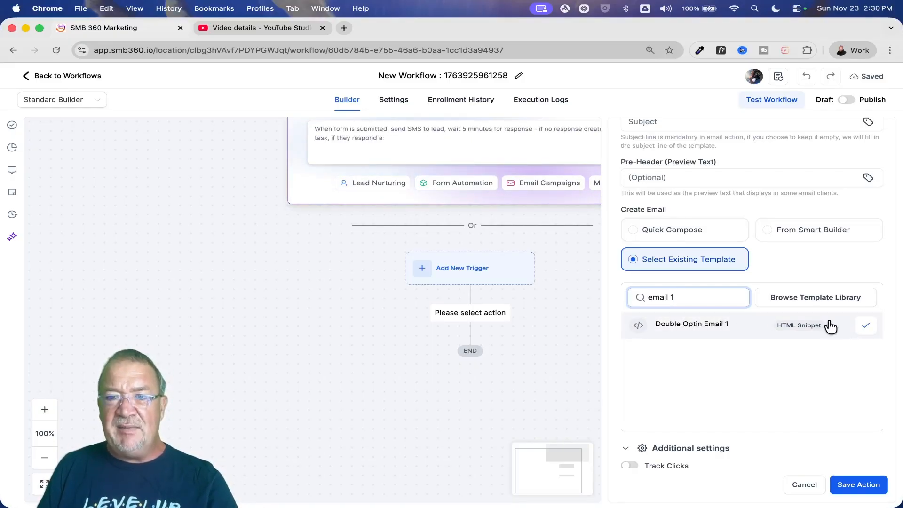
pyautogui.click(868, 326)
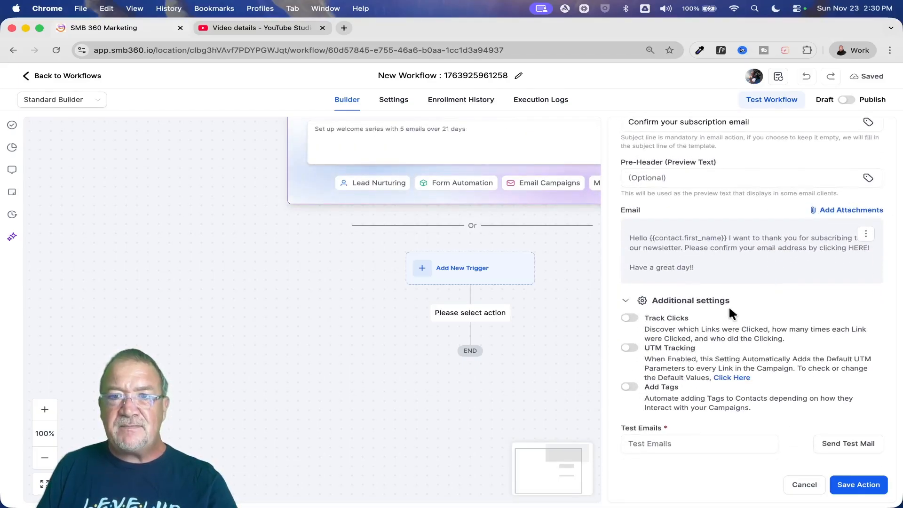
# - Review the email's subject, message, tracking options and test email field, and save the email action
pyautogui.scroll(5, 729, 308)
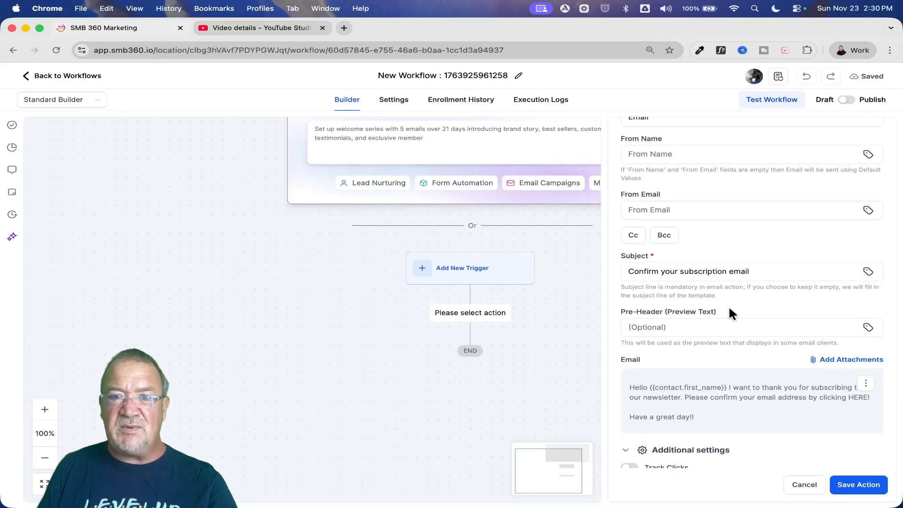
pyautogui.scroll(-4, 730, 308)
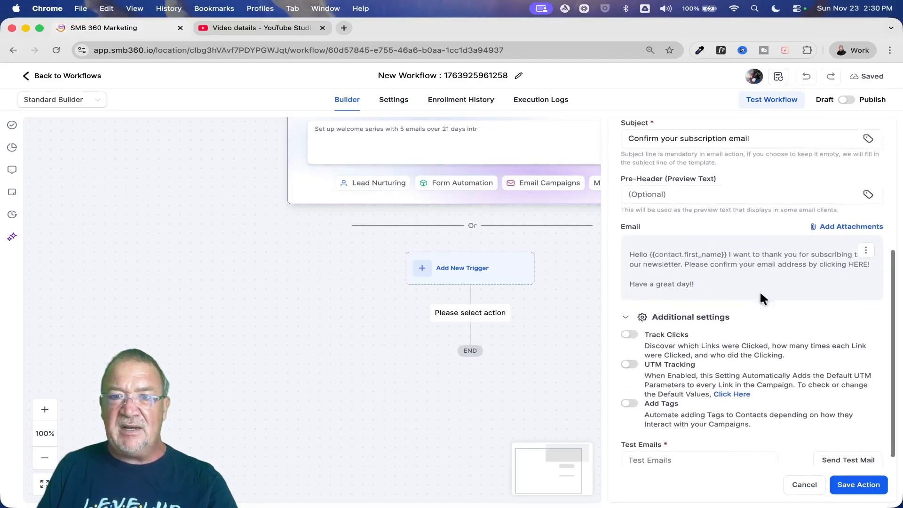
pyautogui.scroll(-1, 760, 290)
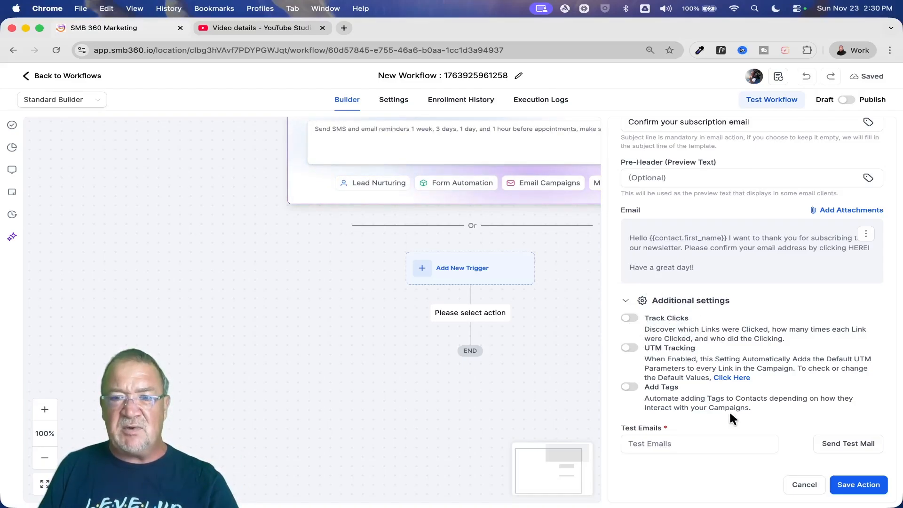
pyautogui.click(691, 444)
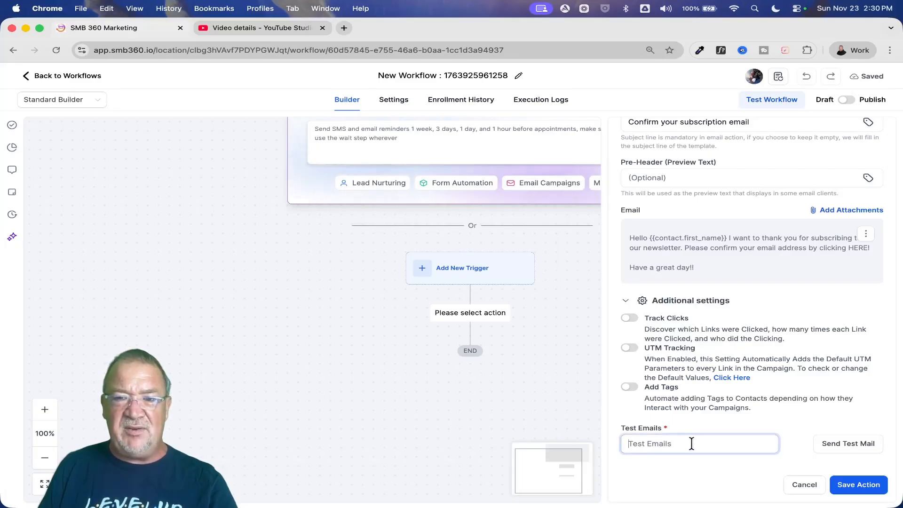
pyautogui.click(863, 487)
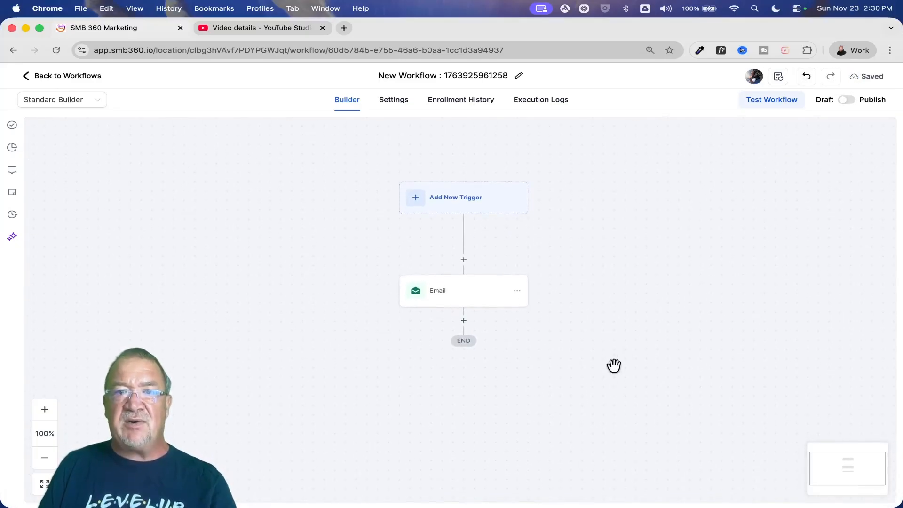
# - Rename the workflow as Email Campaign 1
pyautogui.click(497, 77)
pyautogui.press('BackSpace')
pyautogui.write('Email ')
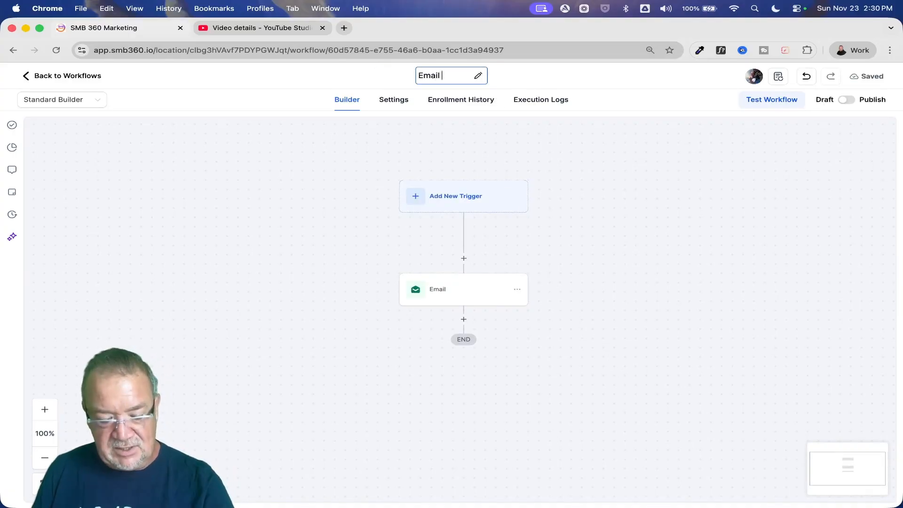
pyautogui.write('Campaign 1')
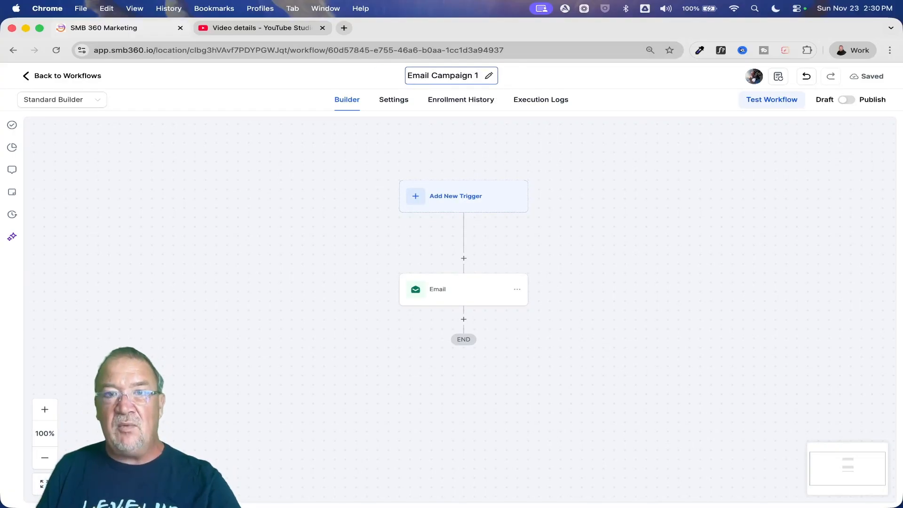
pyautogui.press('Return')
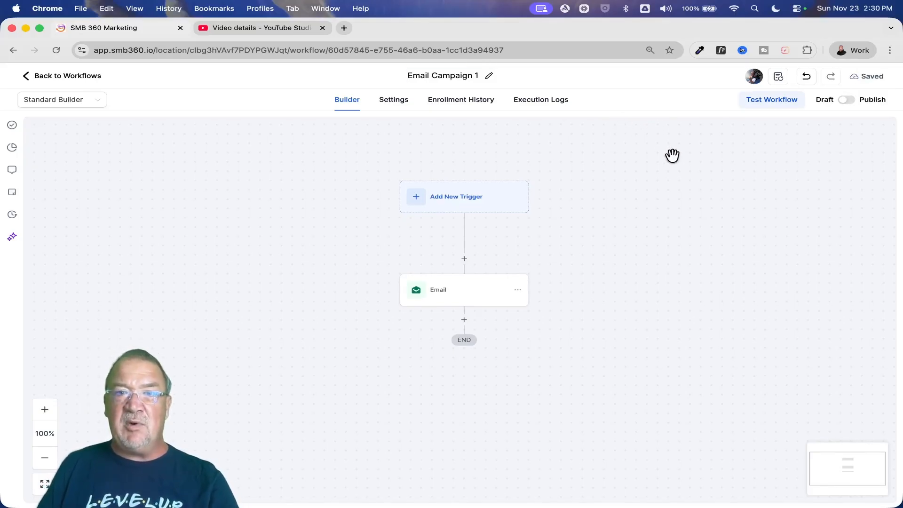
# - Rename the email action as Email 1 and save it
pyautogui.click(459, 298)
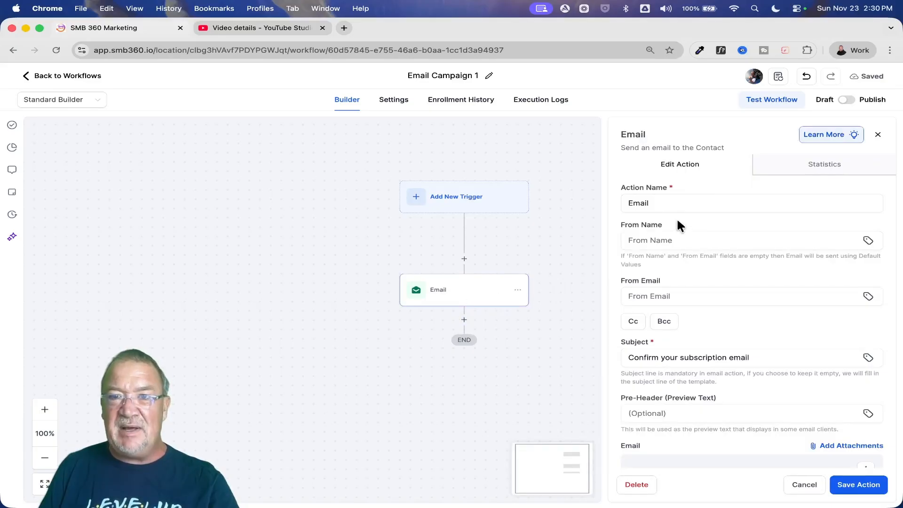
pyautogui.click(676, 203)
pyautogui.write('1')
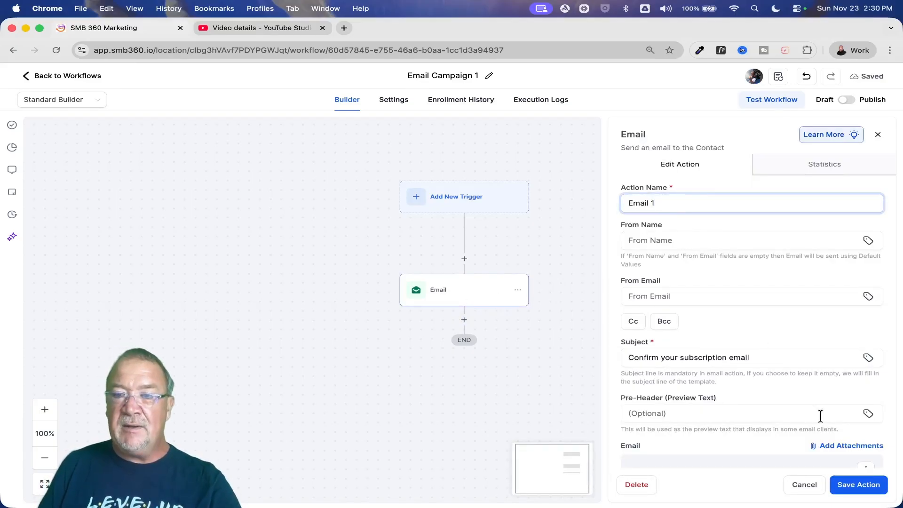
pyautogui.click(859, 484)
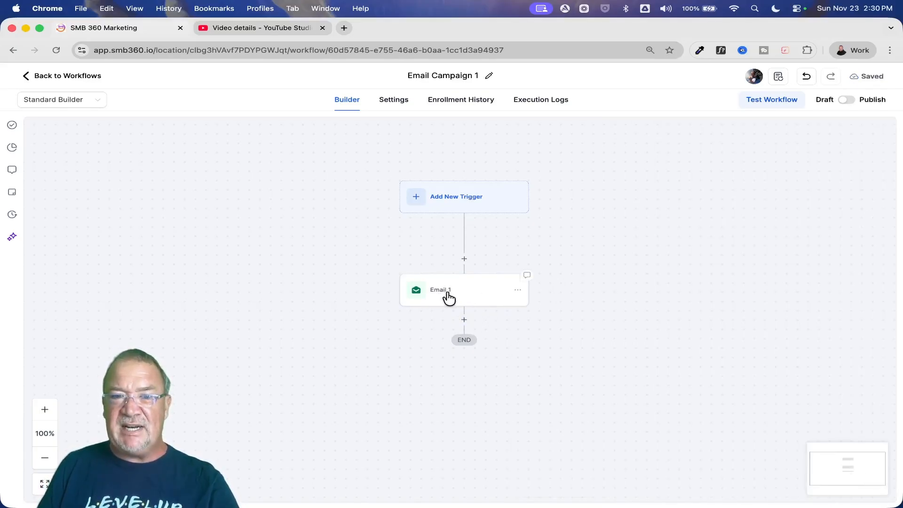
# - Search the actions for "wait" and add a Wait action directly after Email 1
pyautogui.scroll(5, 446, 306)
pyautogui.scroll(-6, 445, 308)
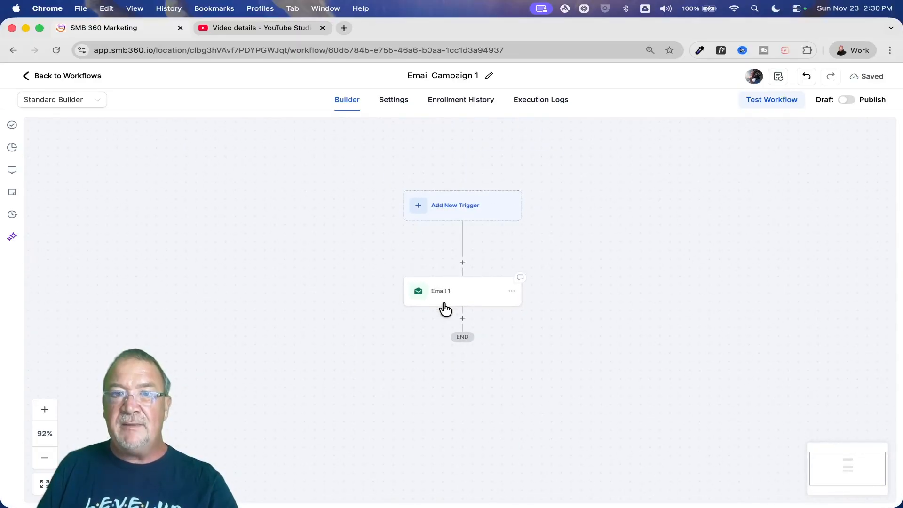
pyautogui.scroll(5, 445, 308)
pyautogui.hscroll(2, 471, 305)
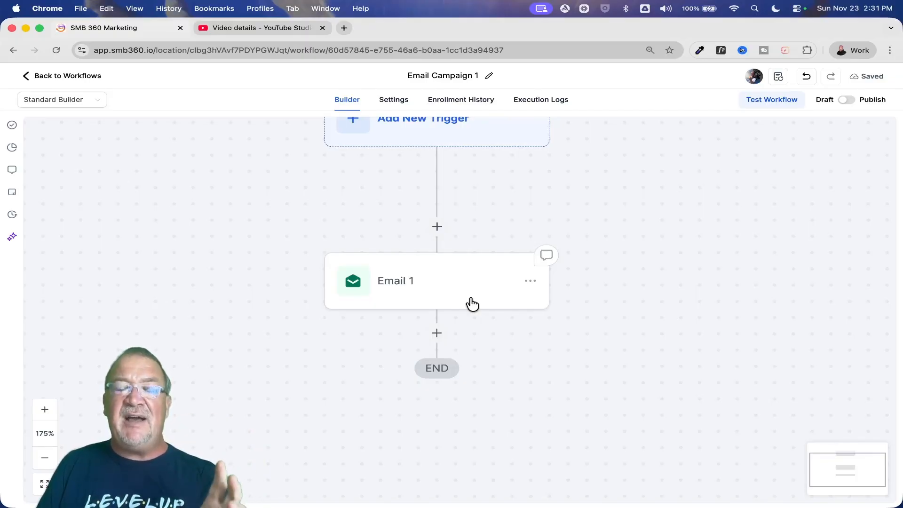
pyautogui.click(437, 333)
pyautogui.write('wait')
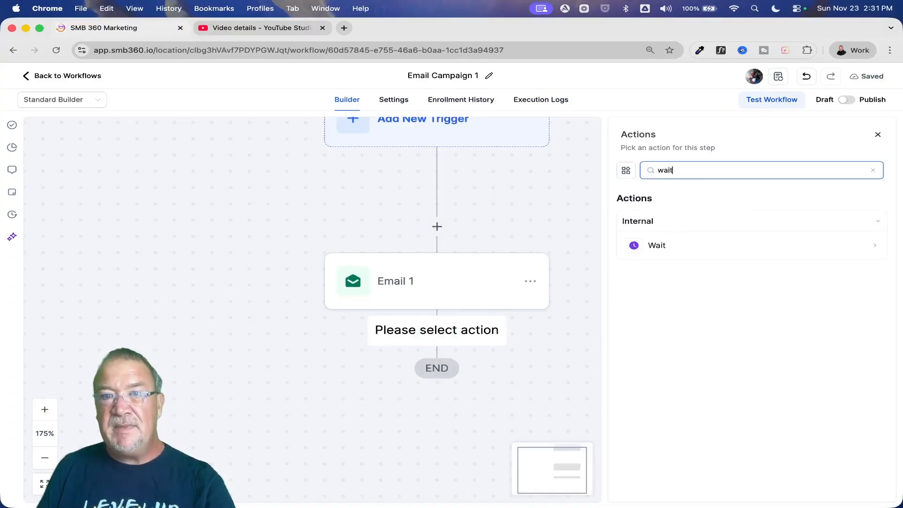
pyautogui.click(663, 253)
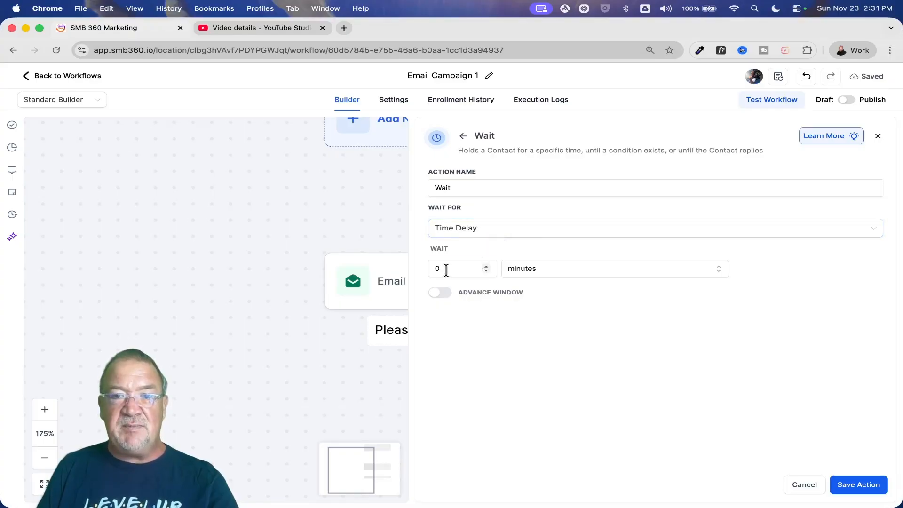
# - Set the wait's time delay to 4 hours, name the action Wait 4 Hours and save it
pyautogui.click(446, 268)
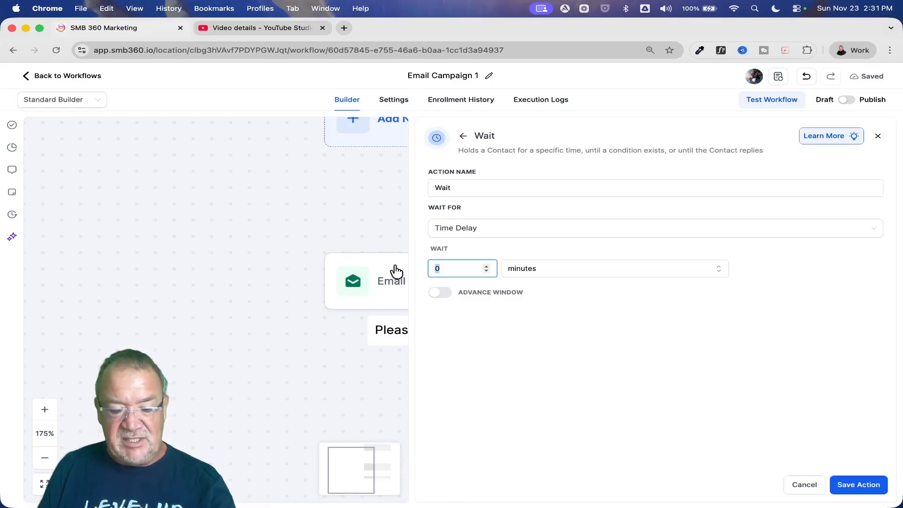
pyautogui.write('4')
pyautogui.click(539, 268)
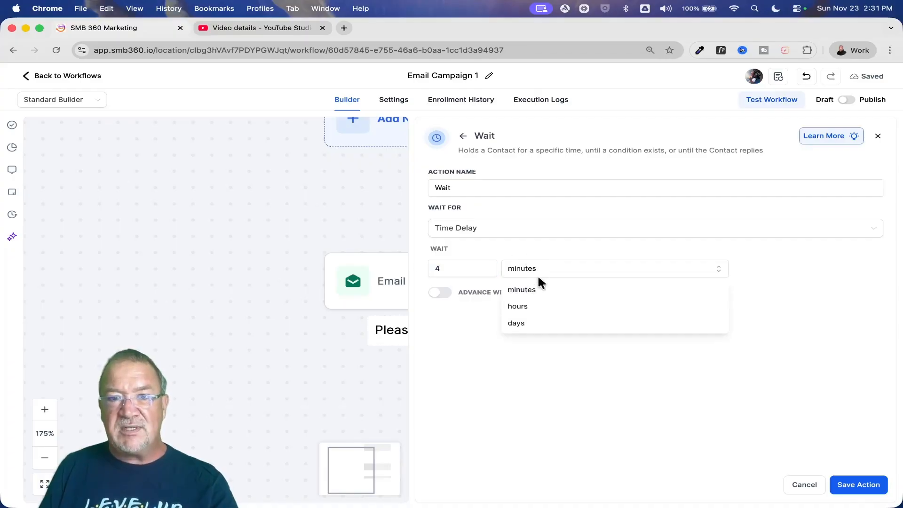
pyautogui.click(539, 305)
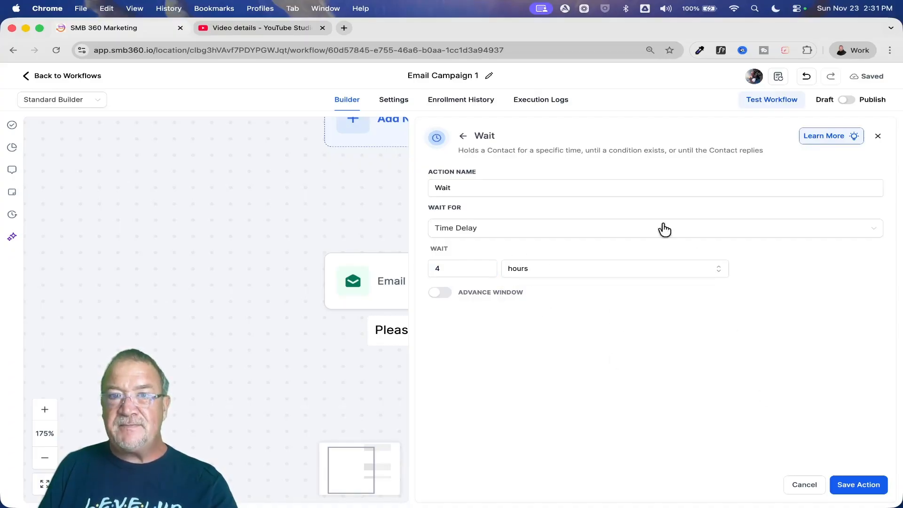
pyautogui.click(490, 188)
pyautogui.write('4 Hours')
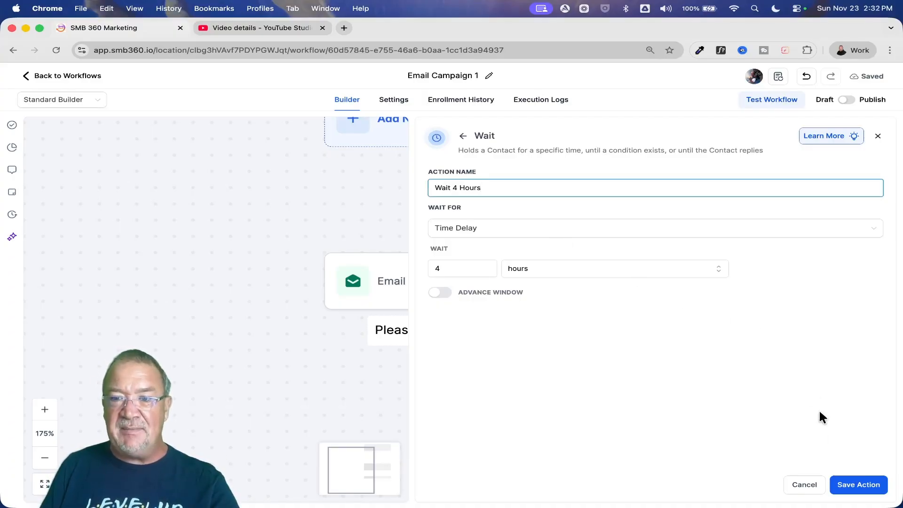
pyautogui.click(861, 487)
# - Search the actions for "ema" and add a Send Email action after Wait 4 Hours
pyautogui.scroll(-5, 525, 340)
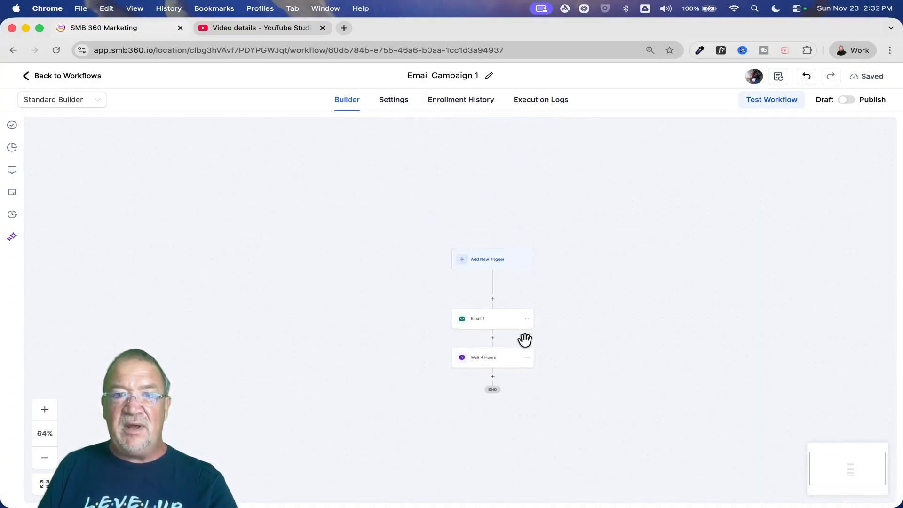
pyautogui.scroll(5, 524, 339)
pyautogui.scroll(-1, 525, 340)
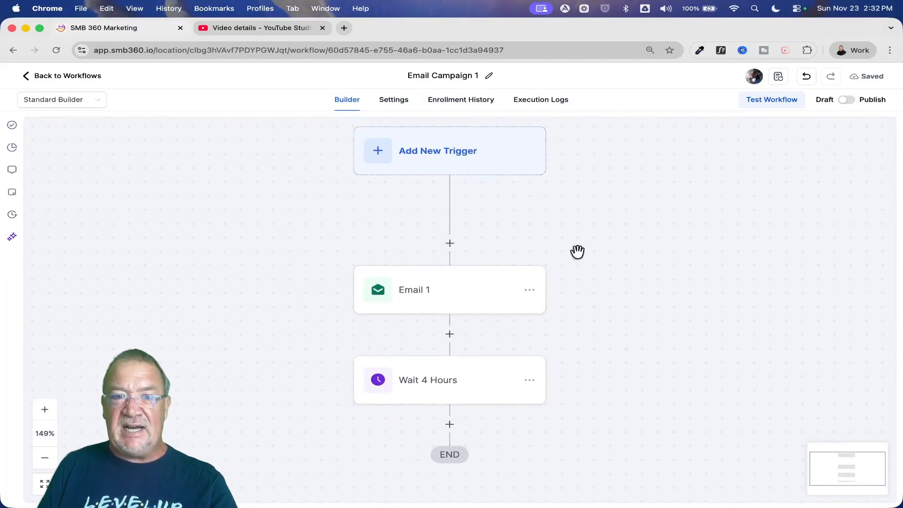
pyautogui.scroll(-4, 585, 281)
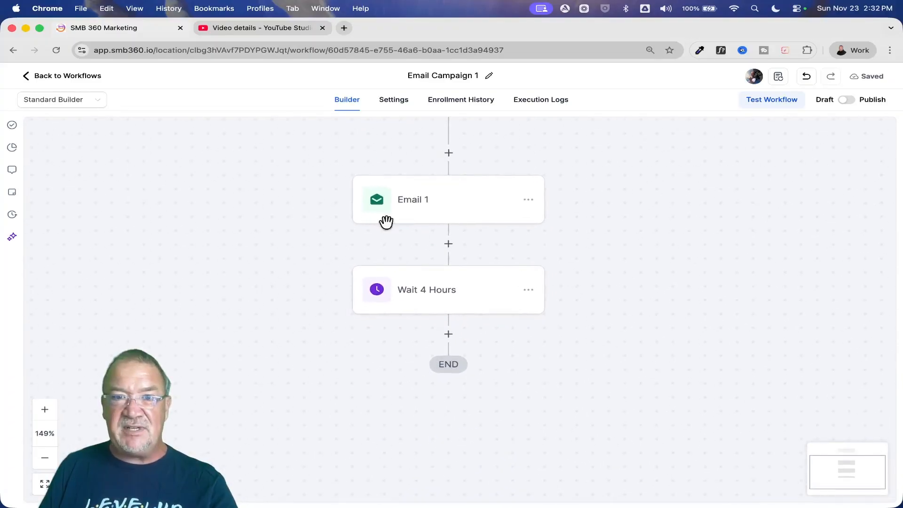
pyautogui.click(446, 338)
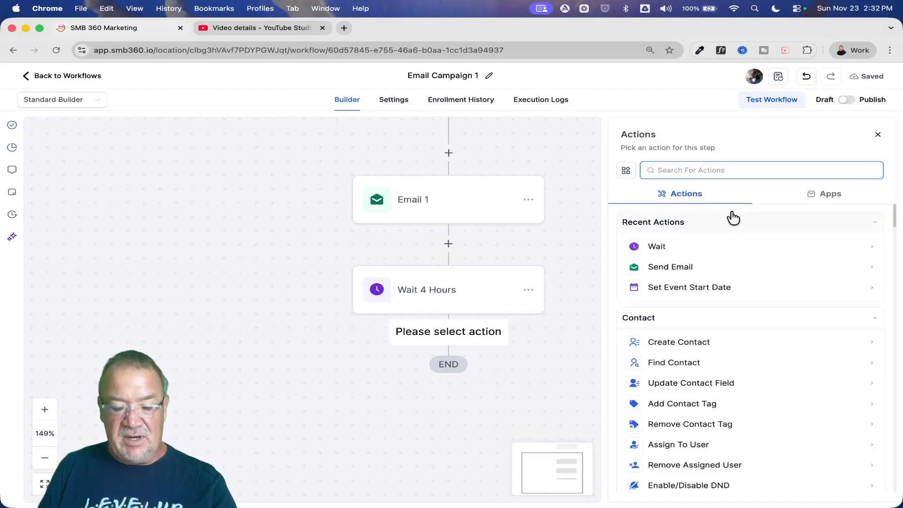
pyautogui.write('ema')
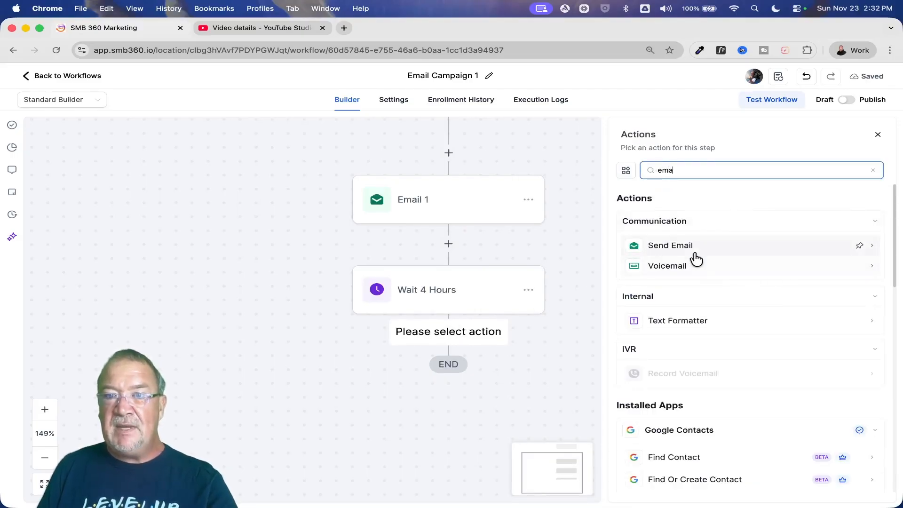
pyautogui.click(678, 252)
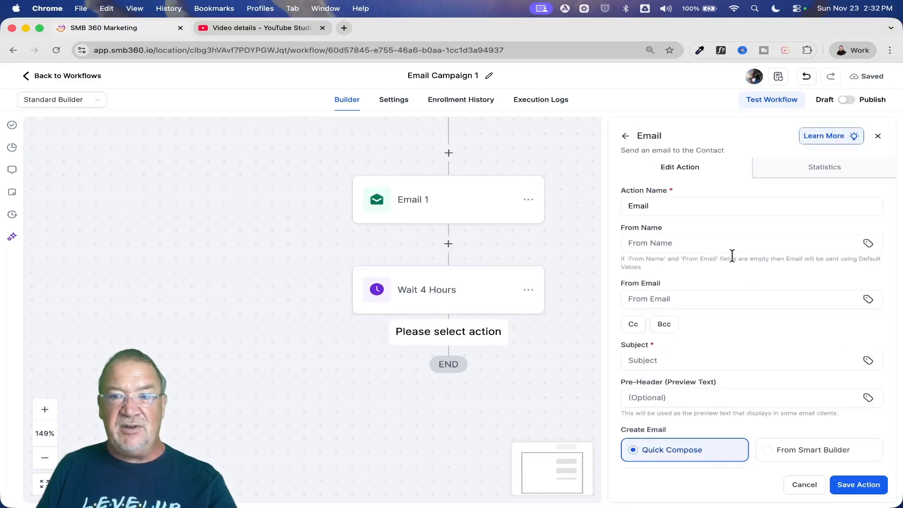
# - Set the new email to use an existing template and search the templates for "email 2"
pyautogui.scroll(-6, 732, 257)
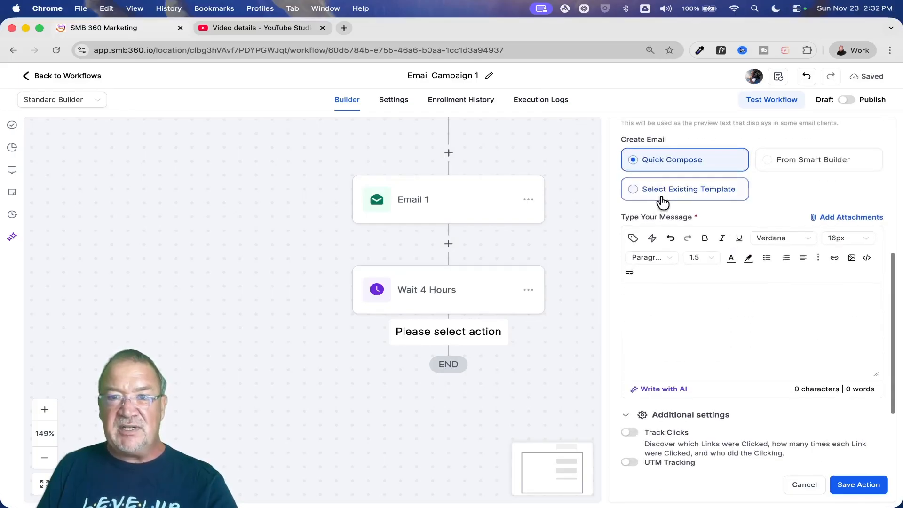
pyautogui.click(662, 192)
pyautogui.click(672, 225)
pyautogui.write('em')
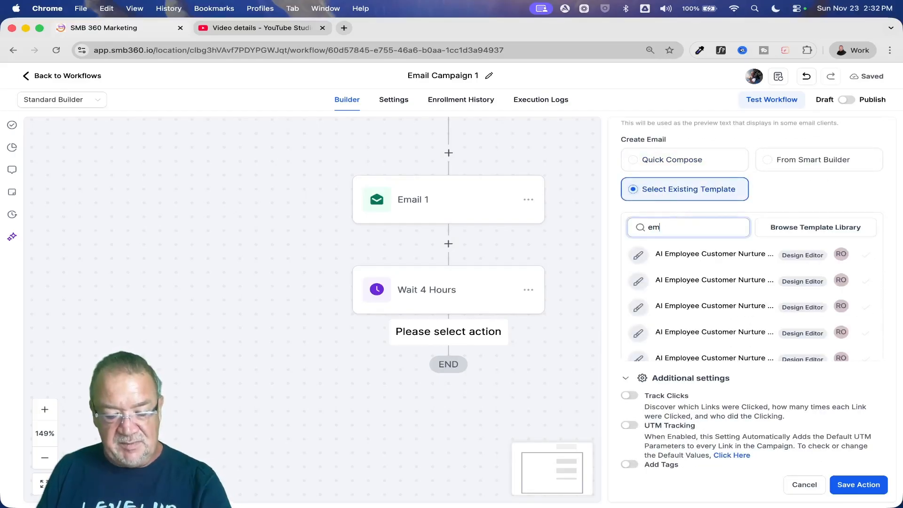
pyautogui.write('ail 2')
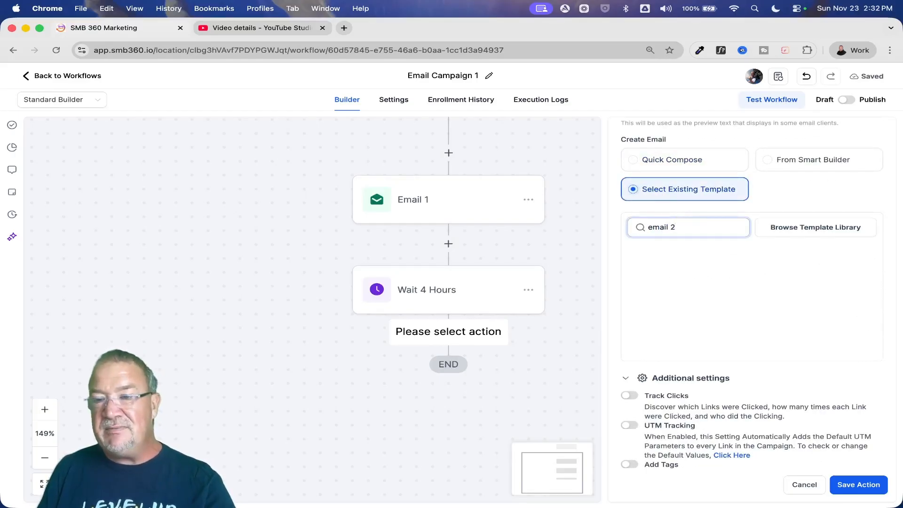
# - Try searching the templates for "2", "2/22" and "2/20", and clear the search
pyautogui.press('BackSpace')
pyautogui.press('BackSpace')
pyautogui.press('BackSpace')
pyautogui.press('BackSpace')
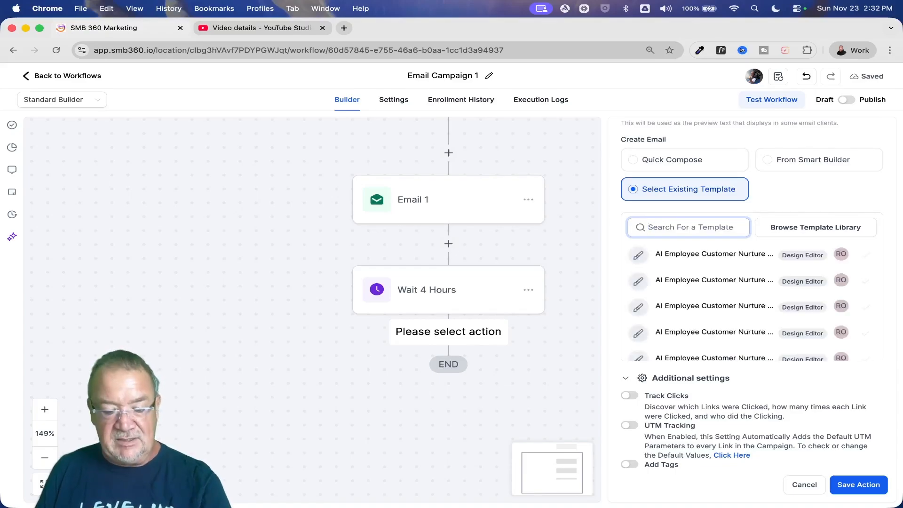
pyautogui.write('2')
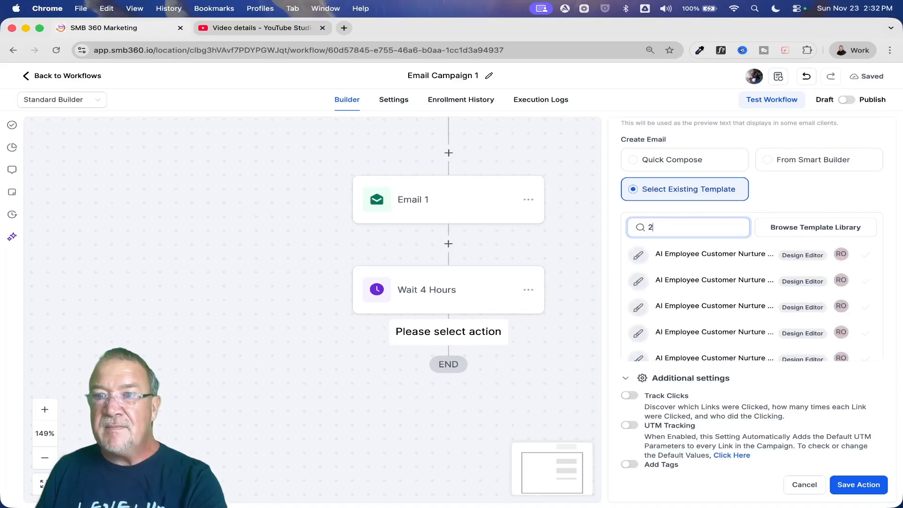
pyautogui.press('BackSpace')
pyautogui.write('2/22')
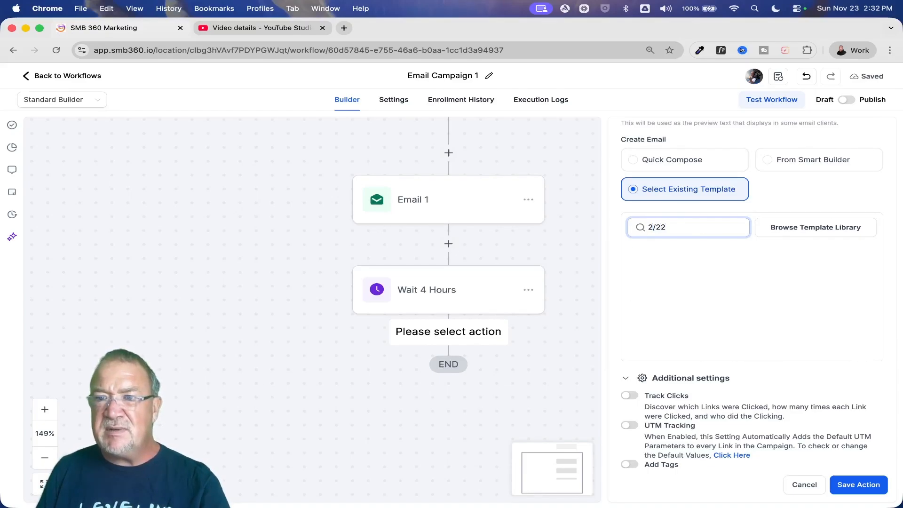
pyautogui.press('BackSpace')
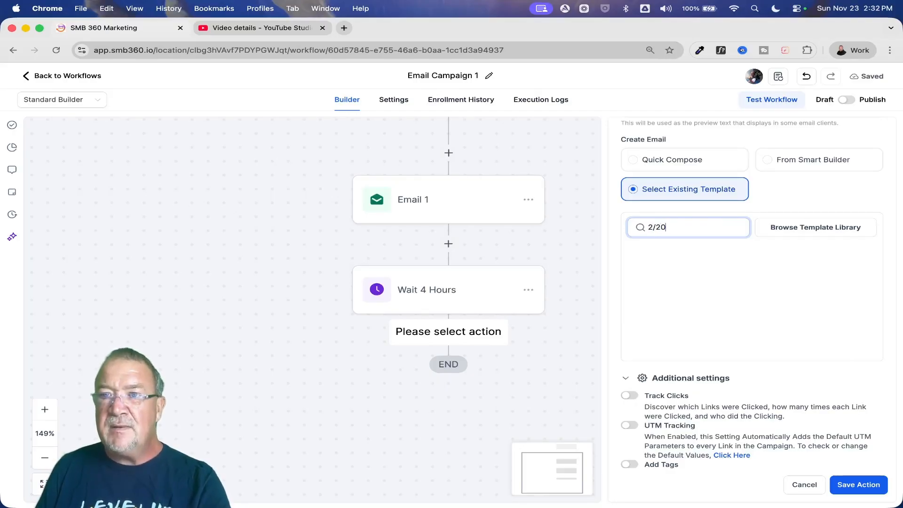
pyautogui.write('0')
pyautogui.press('BackSpace')
pyautogui.press('BackSpace')
pyautogui.write('/')
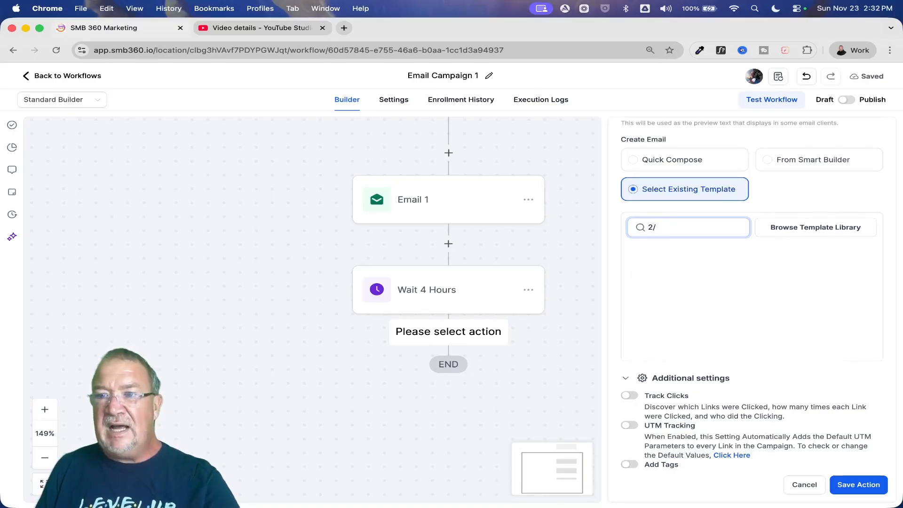
pyautogui.press('BackSpace')
pyautogui.press('BackSpace')
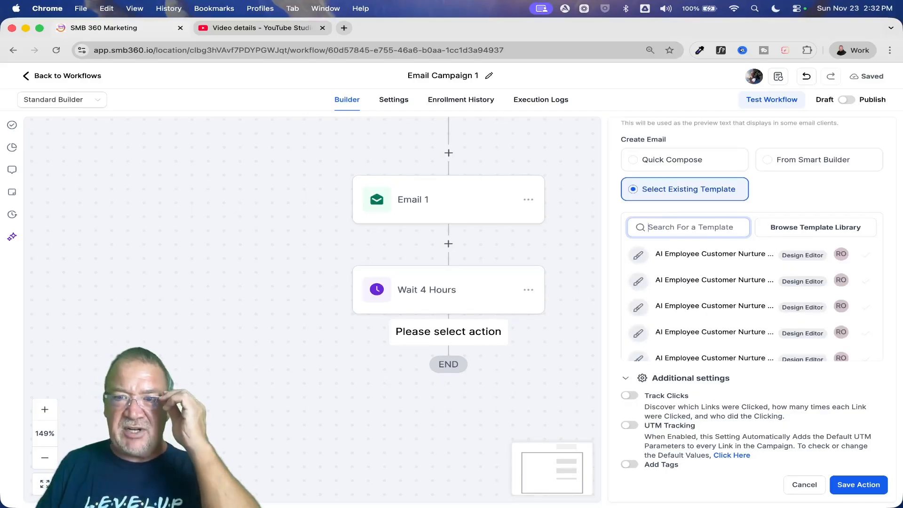
# - Apply the AI Employee Customer Nurture Sequence 12 template to the new email and save the action under the name Email 2
pyautogui.click(708, 258)
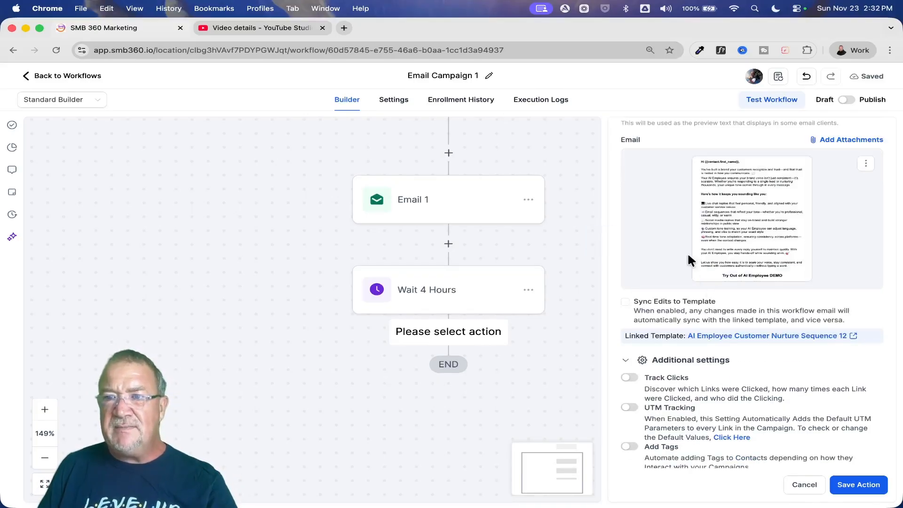
pyautogui.click(857, 485)
pyautogui.click(440, 386)
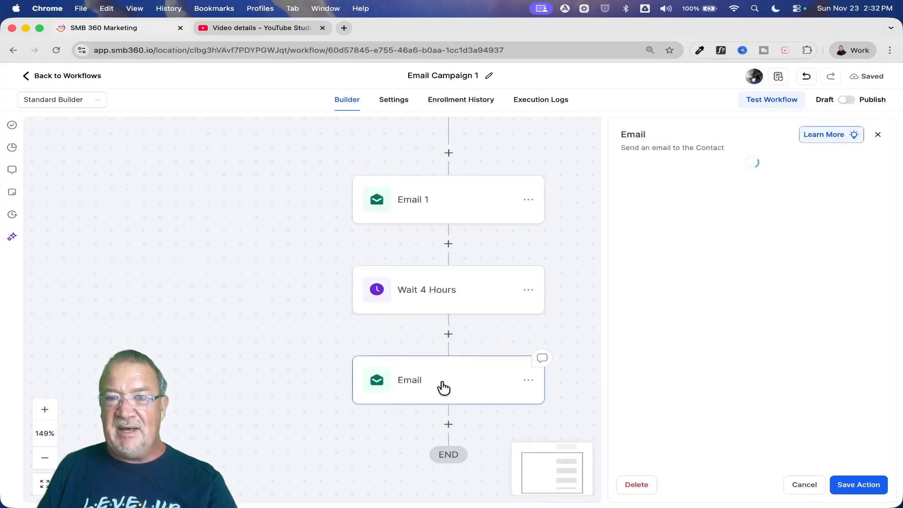
pyautogui.click(682, 201)
pyautogui.write('2')
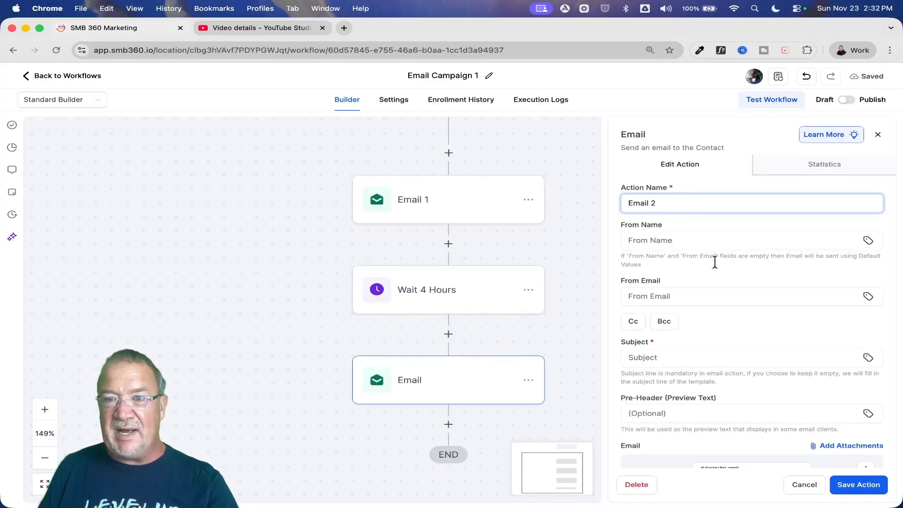
pyautogui.click(858, 485)
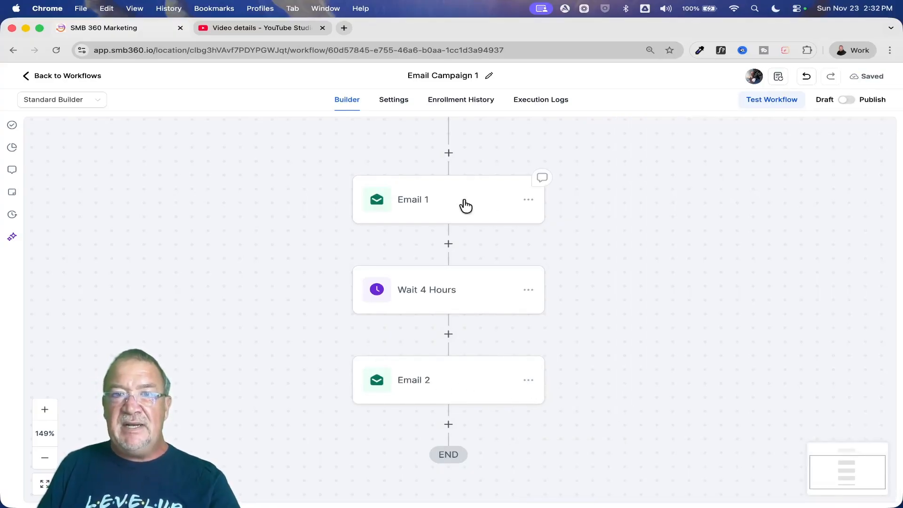
# - Search the actions for "wait" and add another Wait action after Email 2
pyautogui.scroll(-2, 518, 385)
pyautogui.scroll(-2, 518, 390)
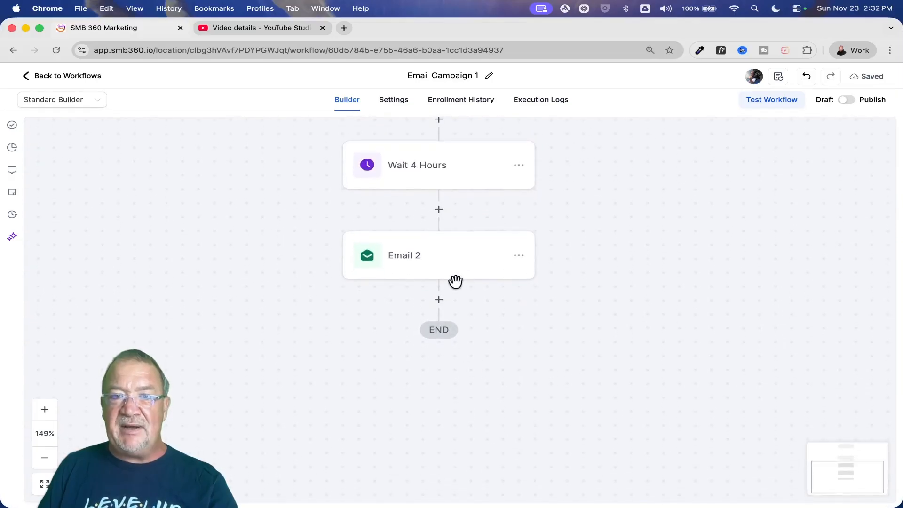
pyautogui.click(439, 300)
pyautogui.write('wait')
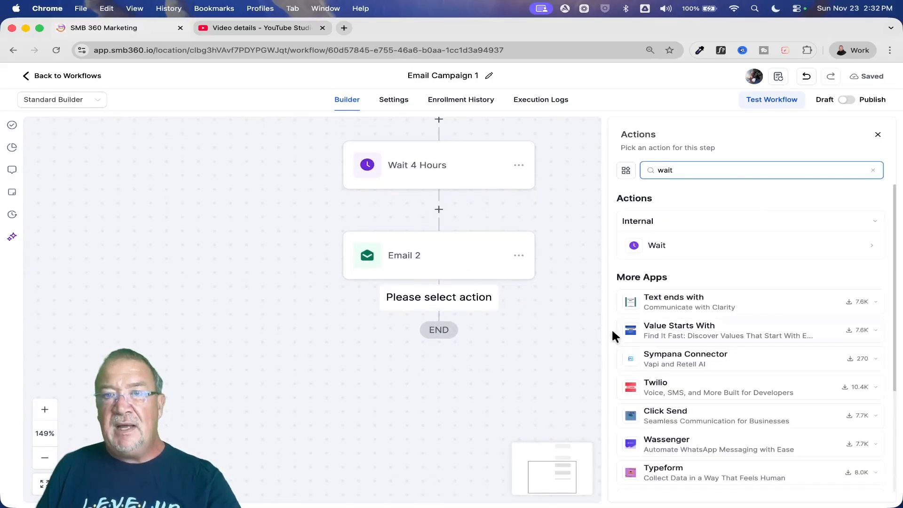
pyautogui.click(678, 253)
# - Set the second wait's time delay to 12 hours and save the action
pyautogui.click(459, 270)
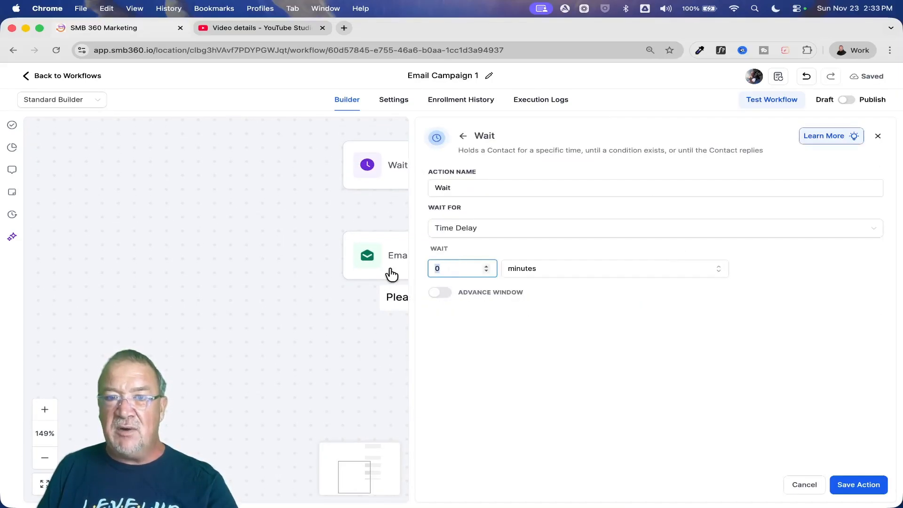
pyautogui.write('12')
pyautogui.click(568, 273)
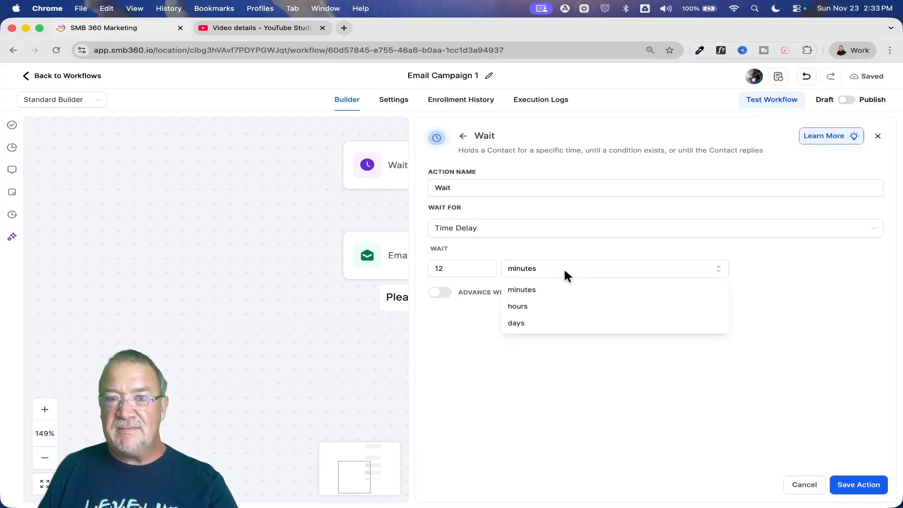
pyautogui.click(555, 315)
pyautogui.click(854, 485)
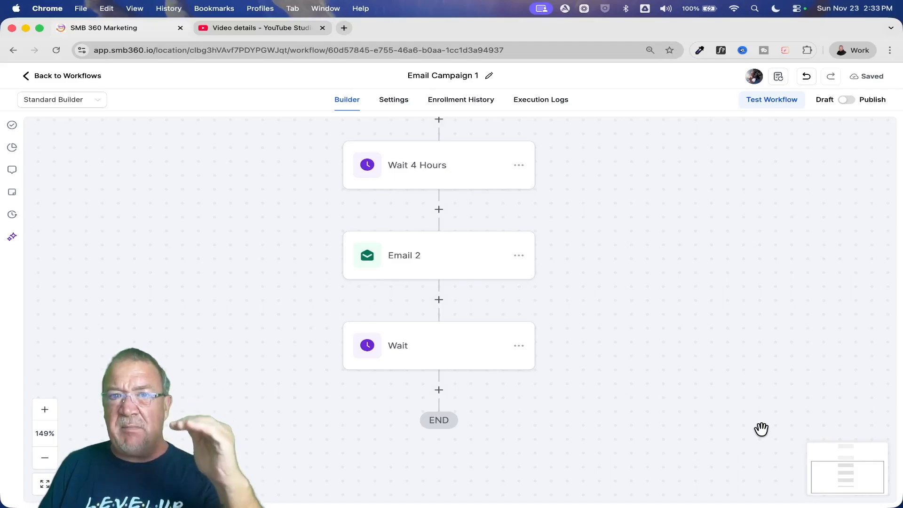
# - Leave the Email Campaign 1 workflow, open the AI Customer Nurture workflow from the list and switch it to the Standard Builder
pyautogui.scroll(5, 761, 429)
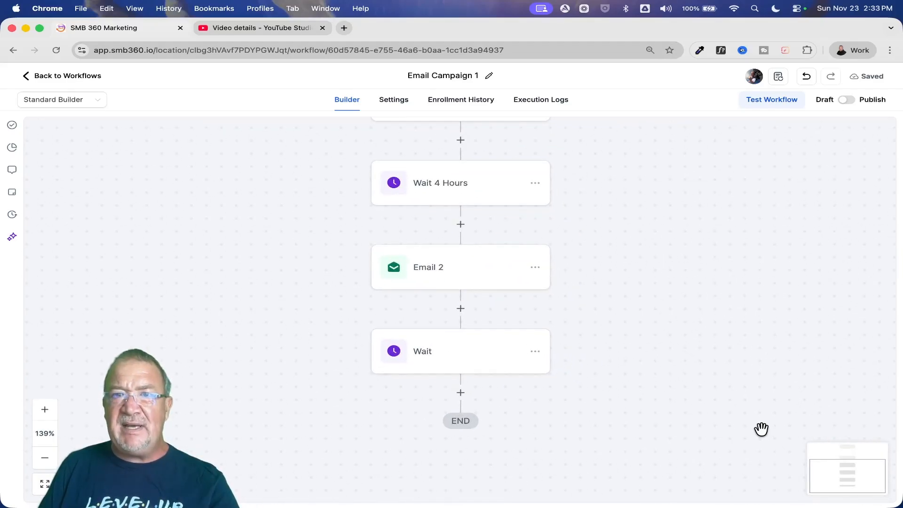
pyautogui.hscroll(1, 761, 429)
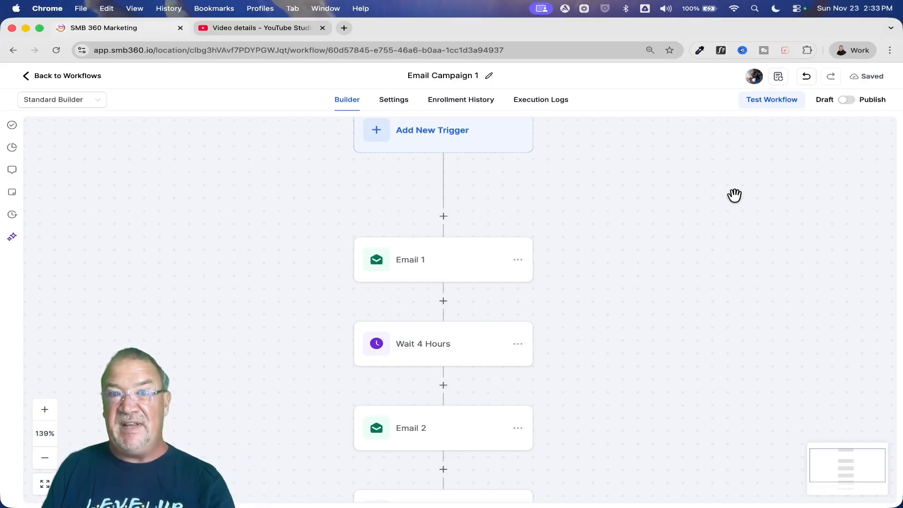
pyautogui.click(65, 77)
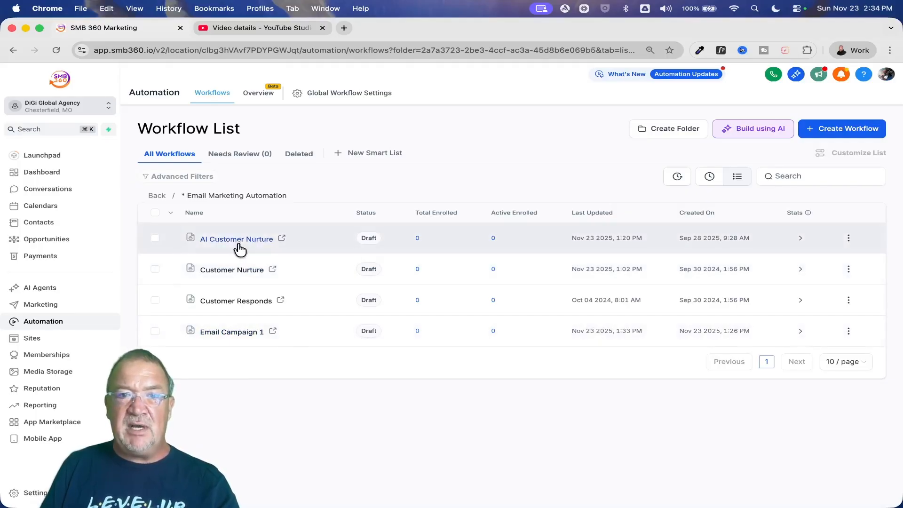
pyautogui.click(235, 240)
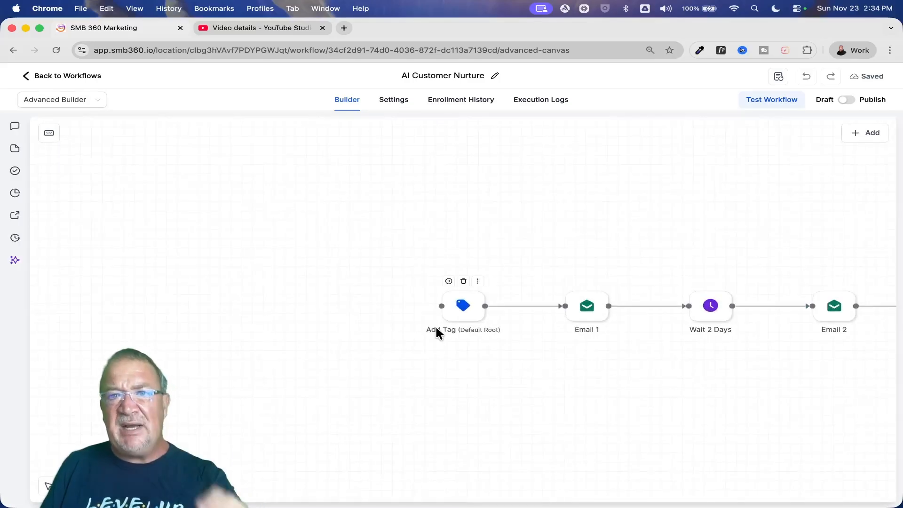
pyautogui.click(56, 99)
pyautogui.click(66, 123)
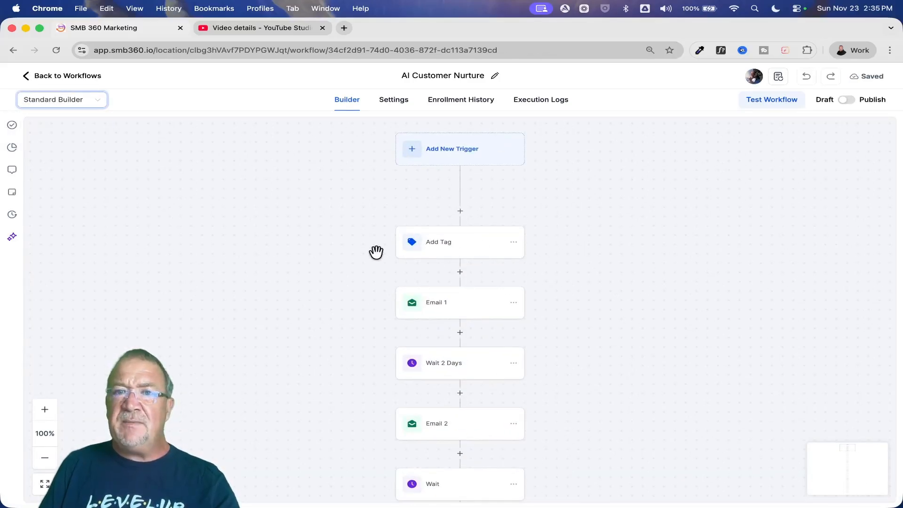
# - Examine the AI Customer Nurture workflow's sequence of emails and waits from the trigger to the end and back
pyautogui.scroll(-2, 531, 206)
pyautogui.scroll(-20, 531, 206)
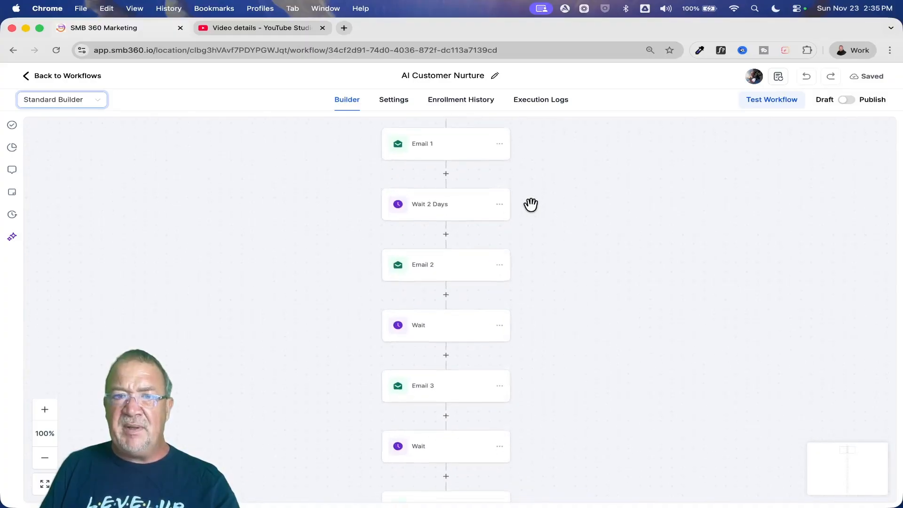
pyautogui.scroll(-20, 530, 206)
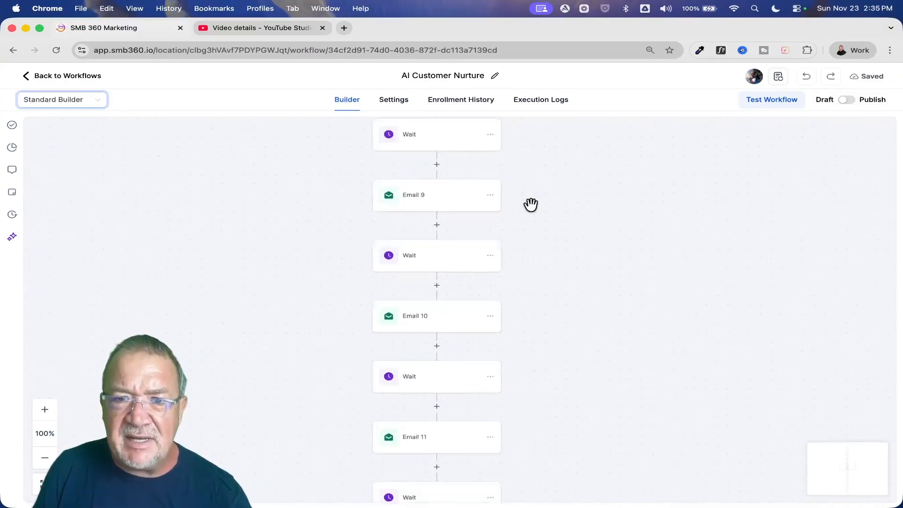
pyautogui.scroll(-7, 531, 205)
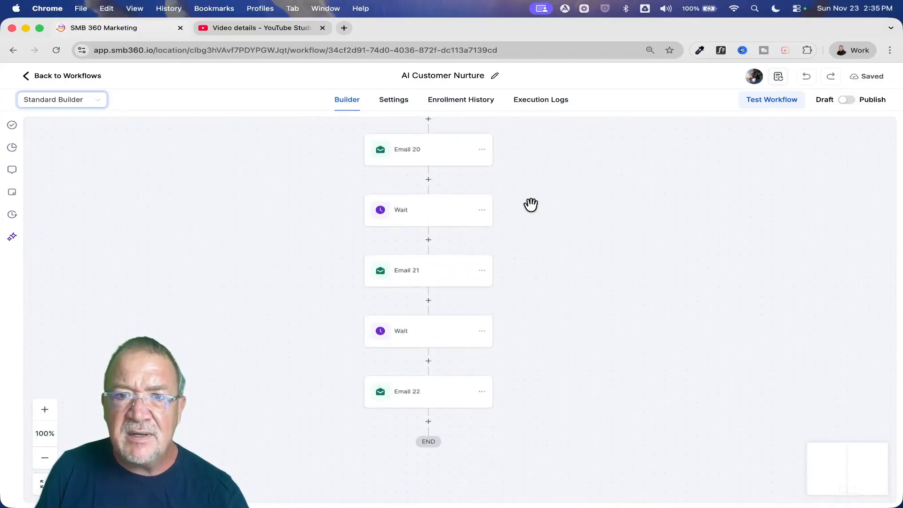
pyautogui.scroll(20, 530, 206)
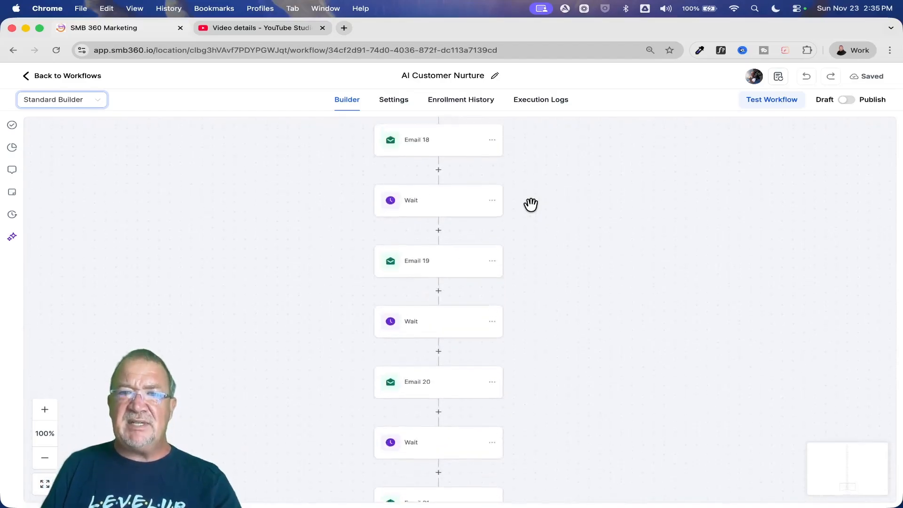
pyautogui.scroll(15, 531, 198)
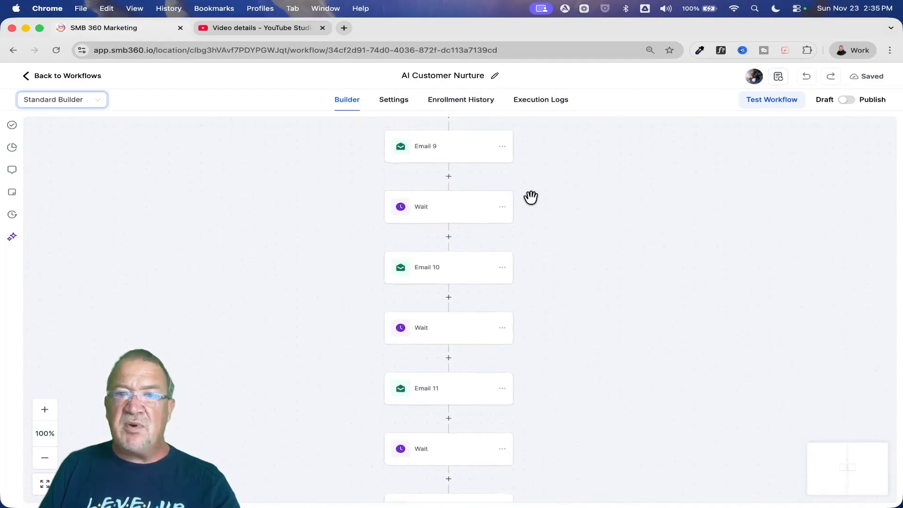
pyautogui.scroll(10, 532, 201)
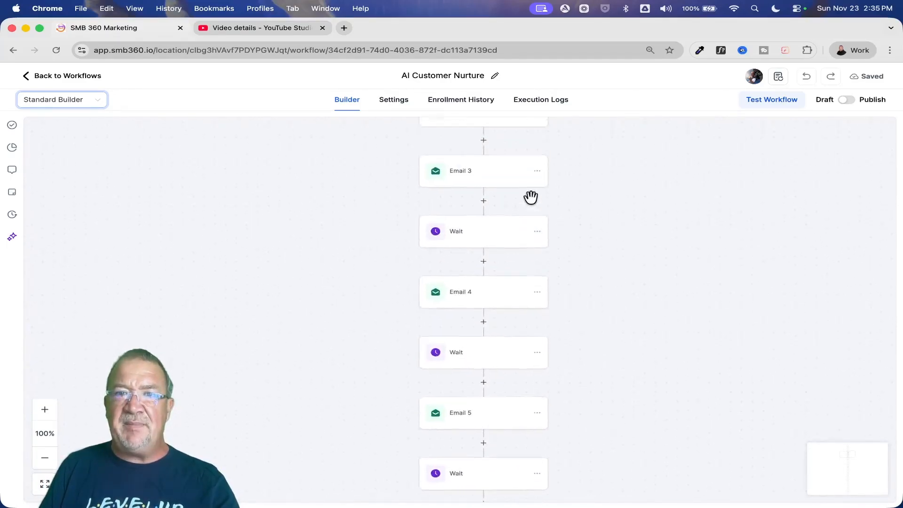
pyautogui.scroll(-2, 531, 198)
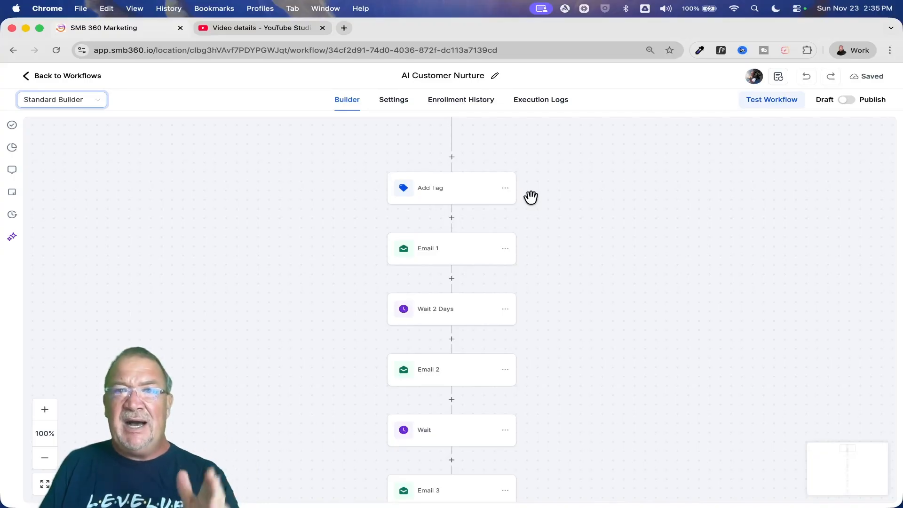
pyautogui.scroll(1, 531, 197)
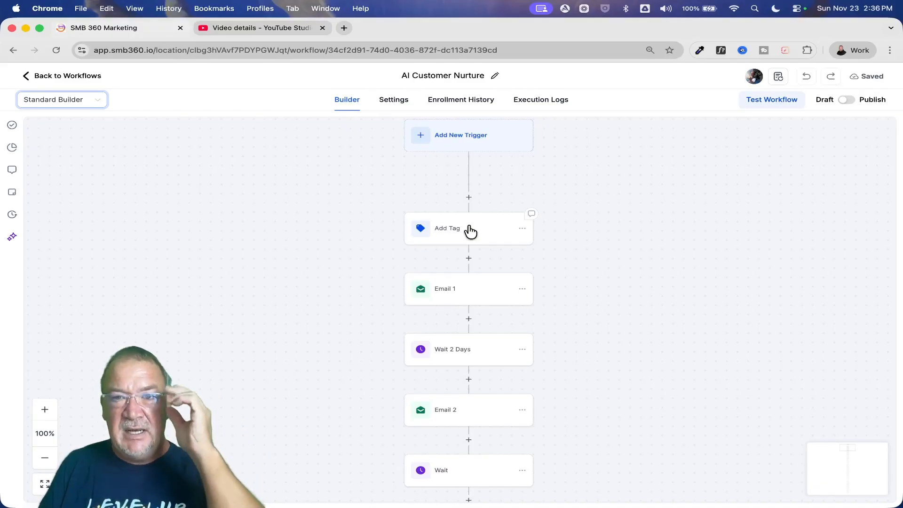
pyautogui.scroll(-2, 470, 231)
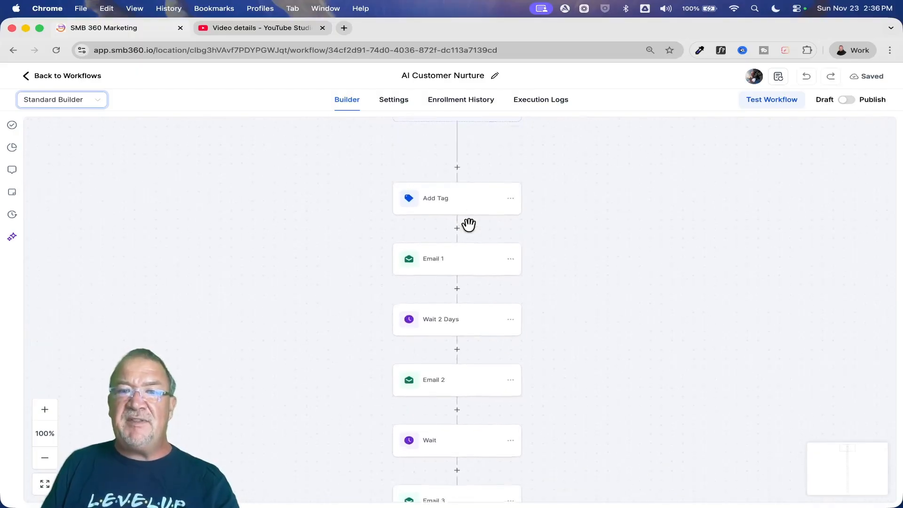
pyautogui.scroll(3, 470, 230)
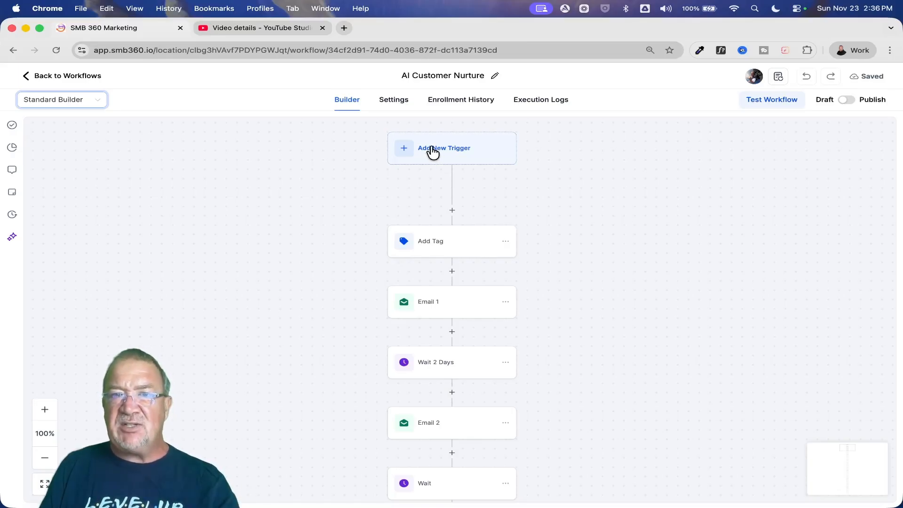
# - Open the Customer Nurture workflow from the workflow list and examine its form trigger, tag, internal notification, email and wait actions
pyautogui.click(68, 76)
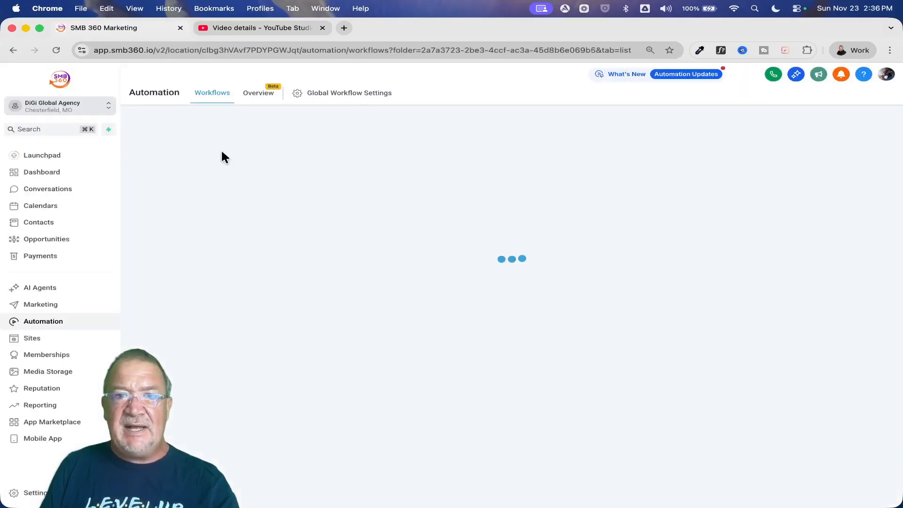
pyautogui.click(242, 270)
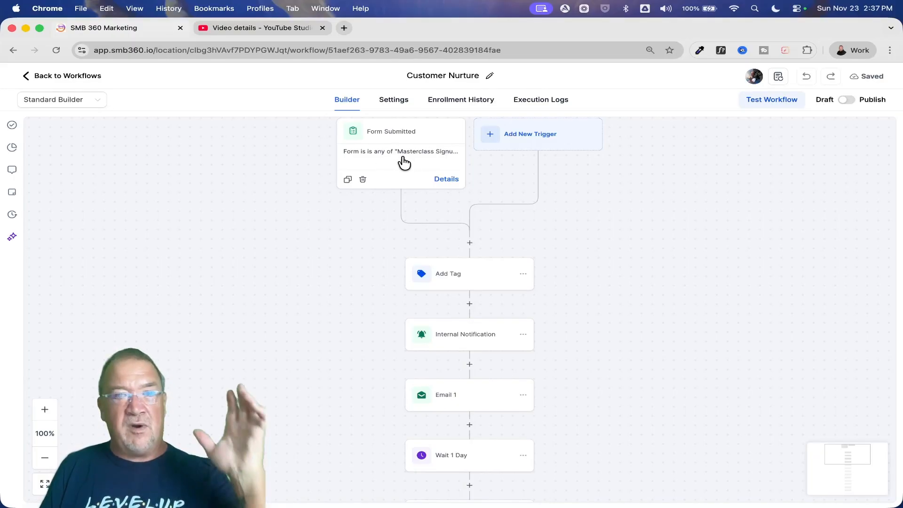
pyautogui.scroll(-3, 479, 228)
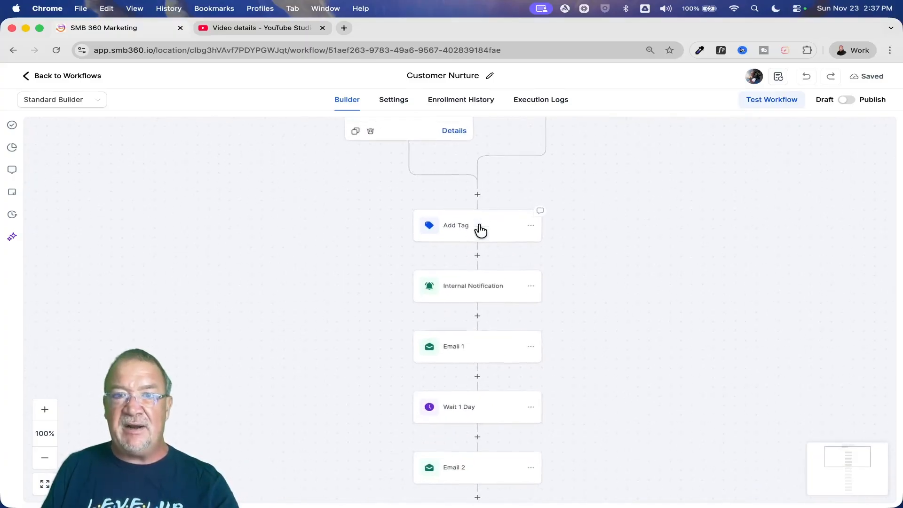
pyautogui.scroll(5, 446, 214)
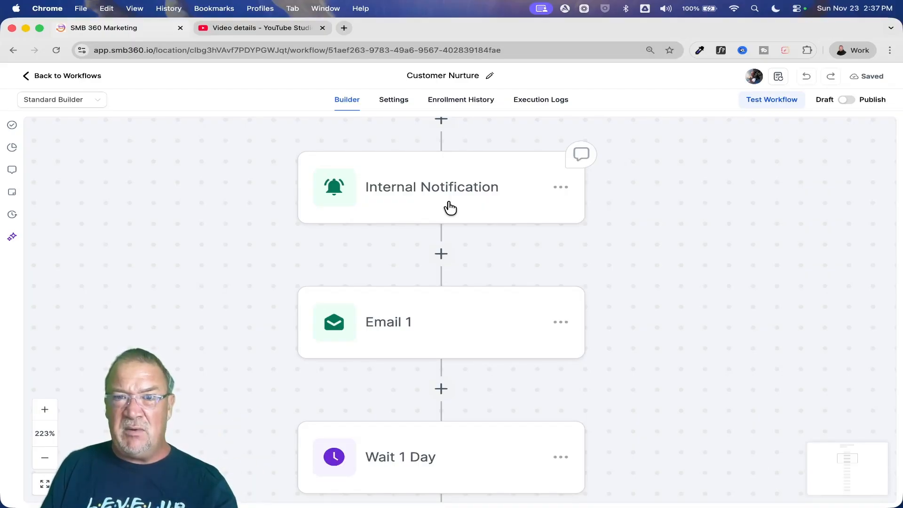
pyautogui.scroll(-5, 450, 207)
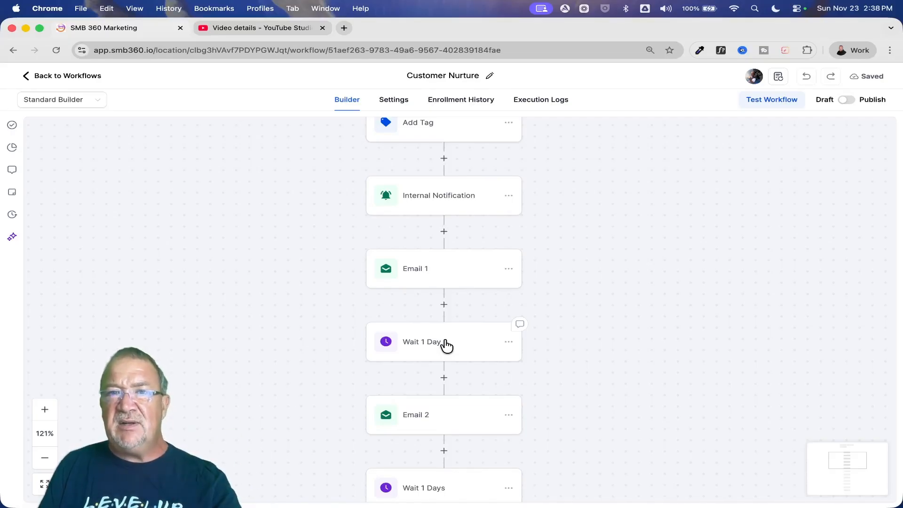
pyautogui.scroll(5, 447, 346)
# - Return to the workflow list, reopen the AI Customer Nurture workflow and review its first actions
pyautogui.click(56, 75)
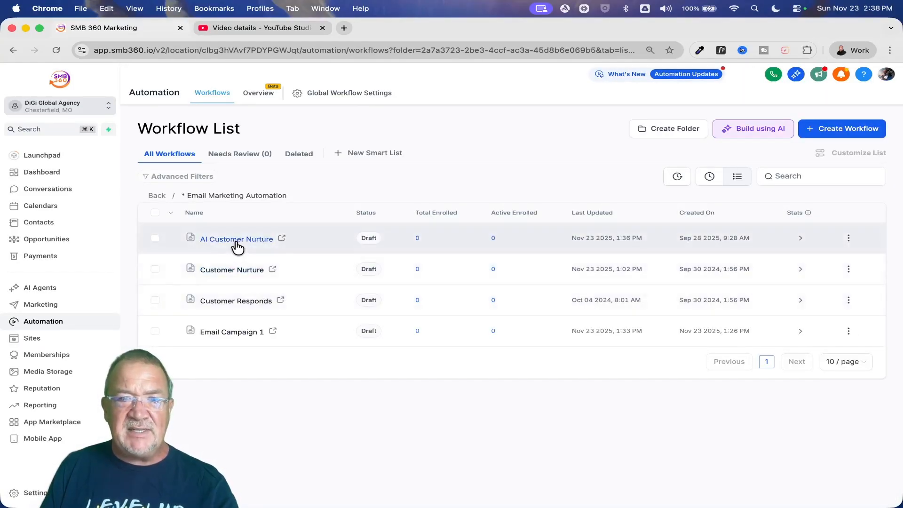
pyautogui.click(236, 240)
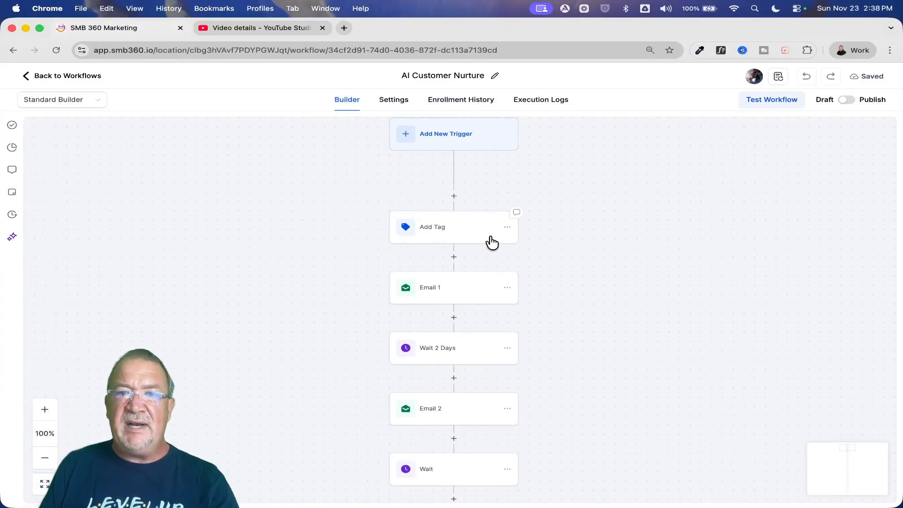
pyautogui.scroll(-2, 491, 242)
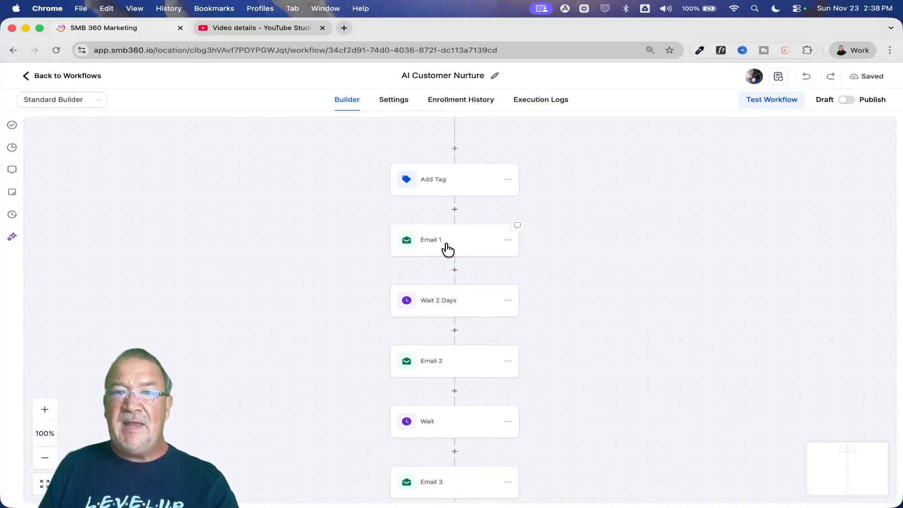
pyautogui.scroll(-1, 447, 249)
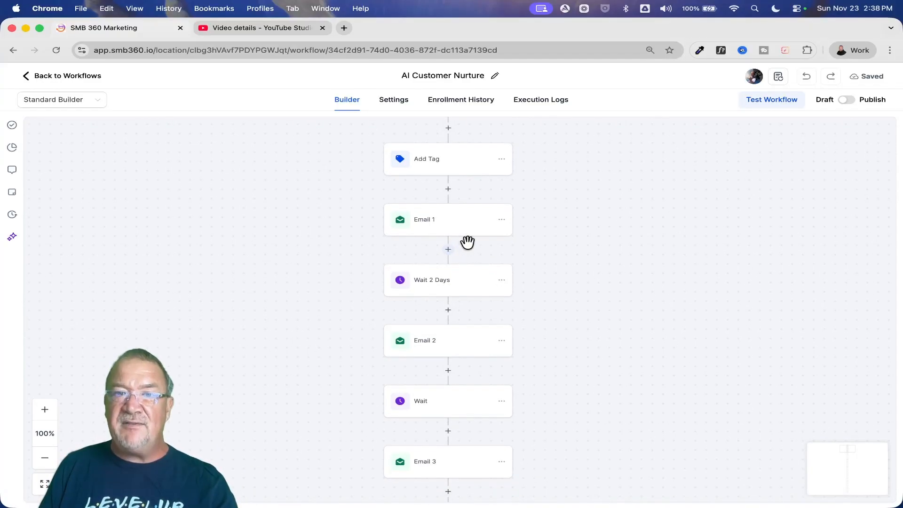
# - Open the Wait 2 Days action and examine the available Wait For options, keeping Time Delay
pyautogui.click(440, 282)
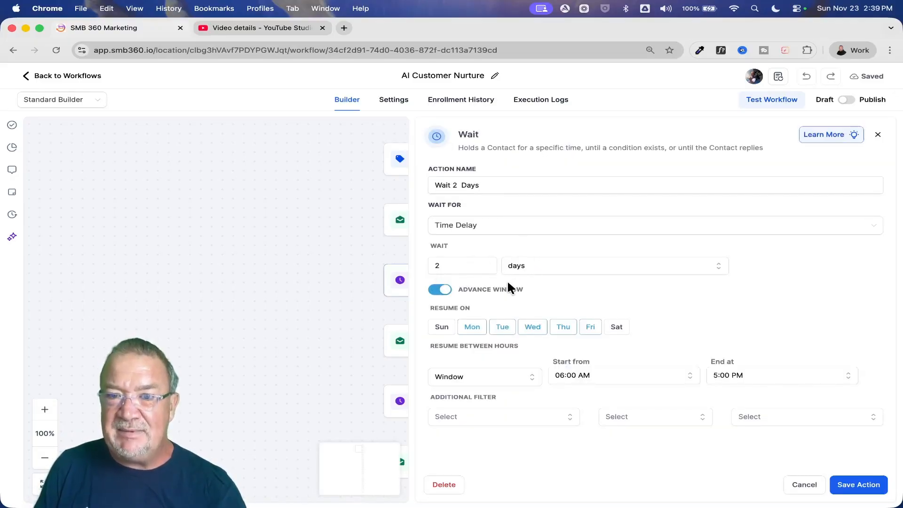
pyautogui.click(499, 227)
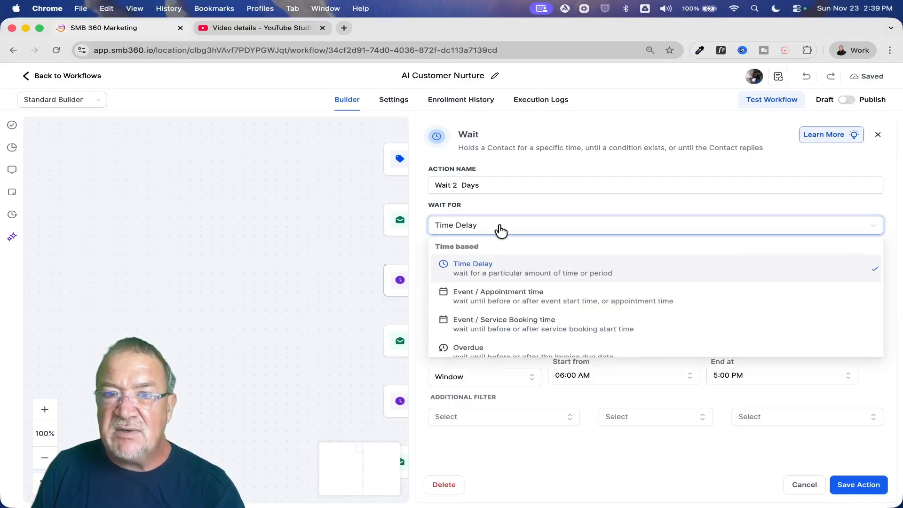
pyautogui.scroll(-4, 605, 292)
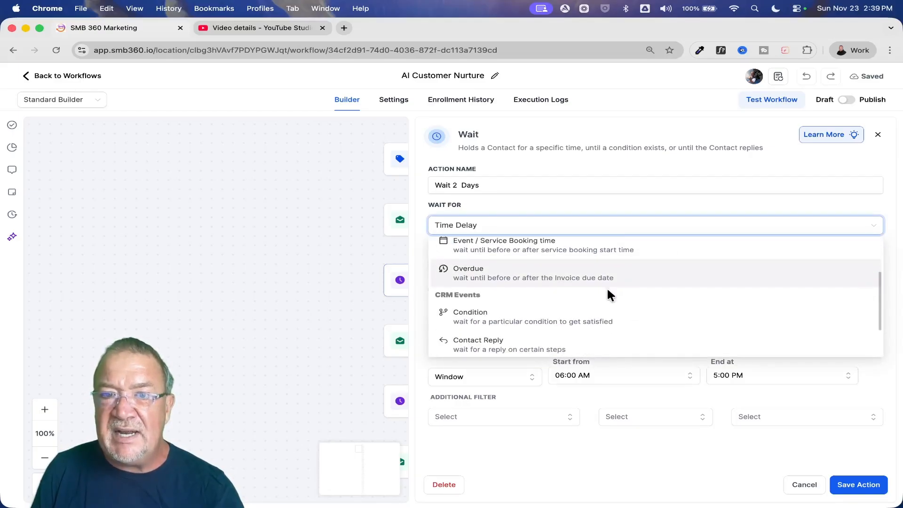
pyautogui.scroll(-1, 610, 296)
pyautogui.scroll(5, 609, 297)
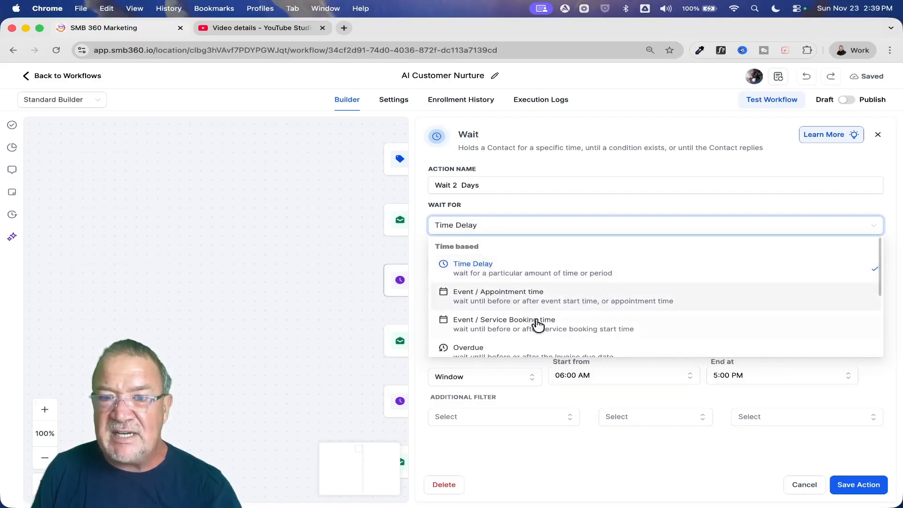
pyautogui.scroll(-1, 537, 328)
pyautogui.scroll(-2, 537, 328)
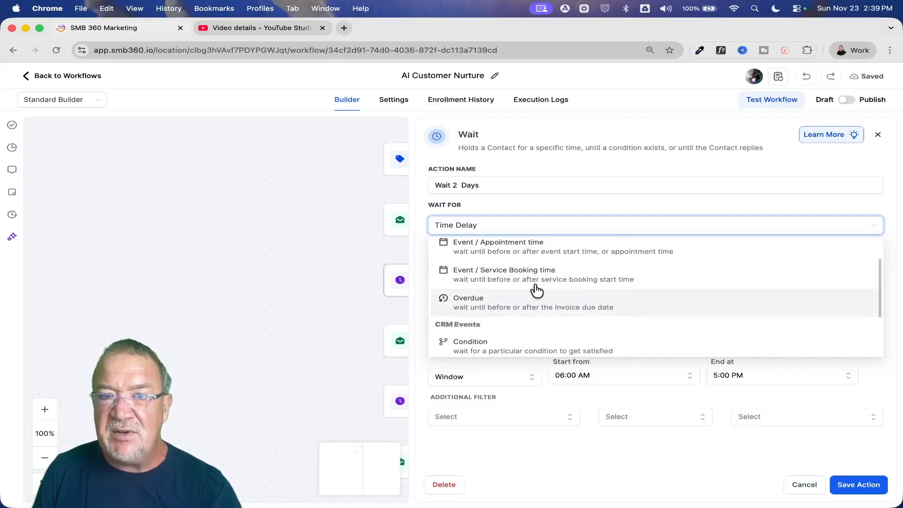
pyautogui.click(527, 195)
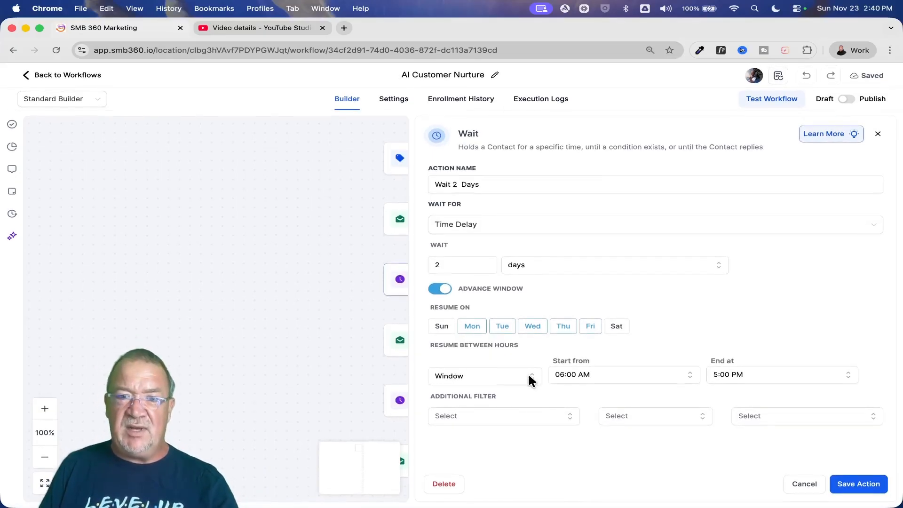
# - View the wait's additional filter choices and close the action without saving
pyautogui.click(537, 421)
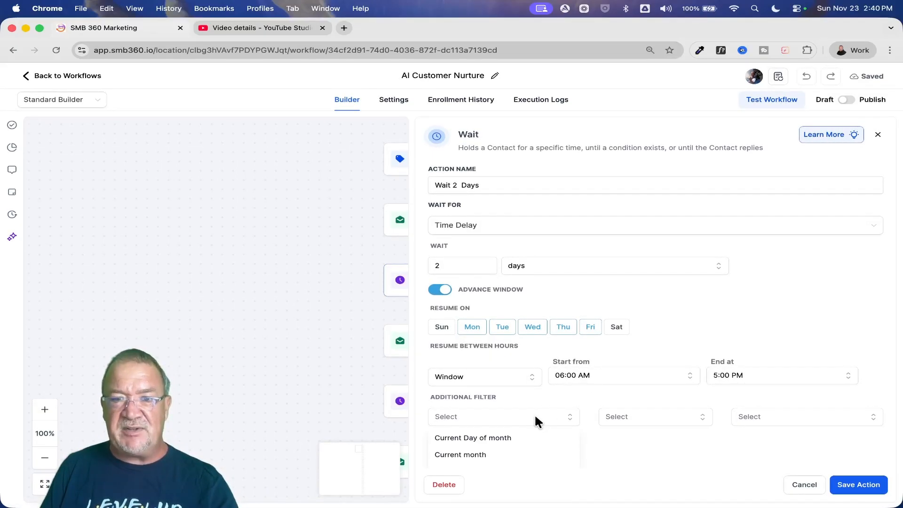
pyautogui.click(538, 413)
pyautogui.click(804, 485)
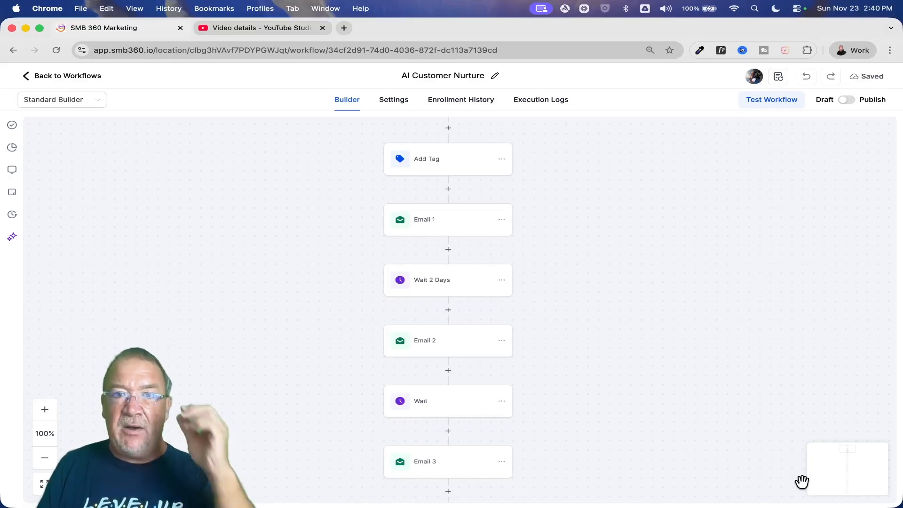
# - Insert a Set Event Start Date action between Email 1 and Wait 2 Days, using the Specific Date/Time type
pyautogui.click(448, 250)
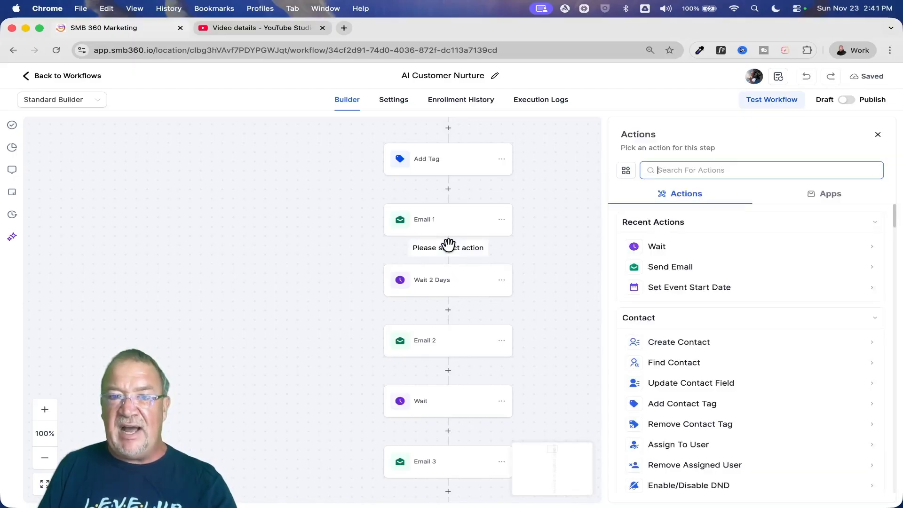
pyautogui.write('edit')
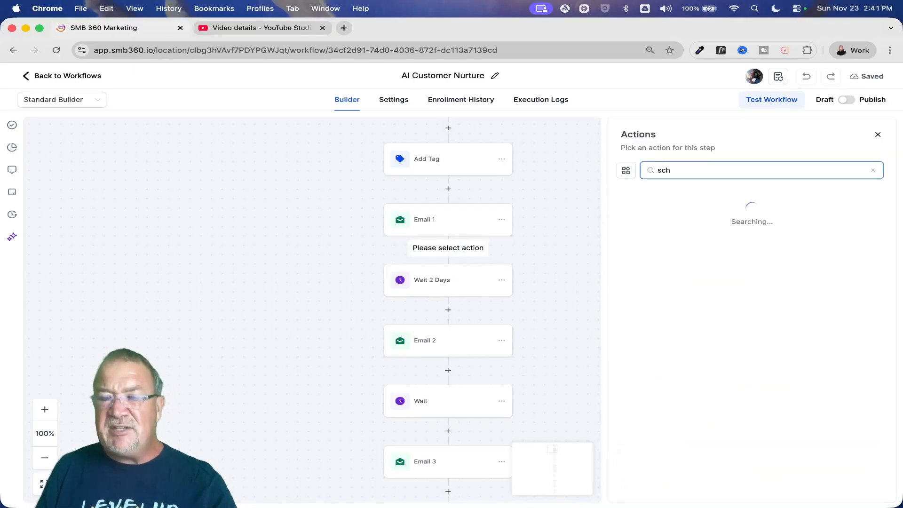
pyautogui.press('BackSpace')
pyautogui.press('BackSpace')
pyautogui.press('BackSpace')
pyautogui.press('BackSpace')
pyautogui.write('even')
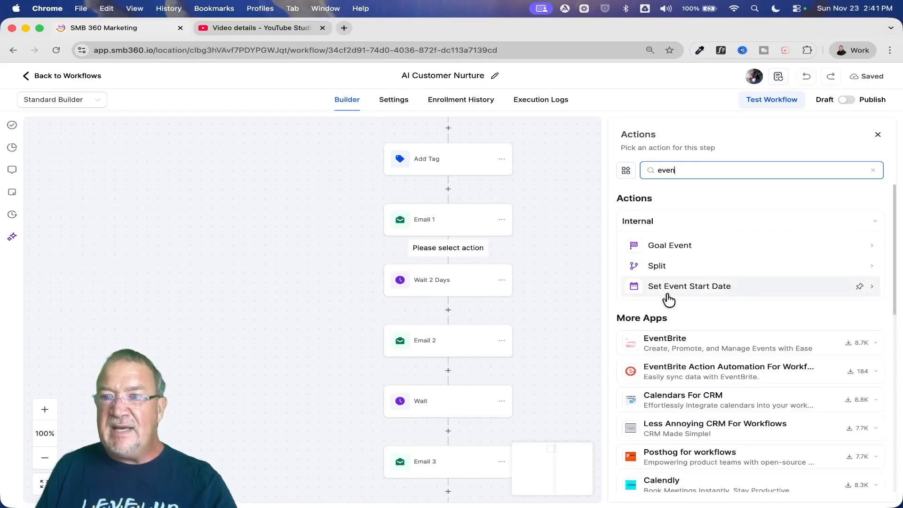
pyautogui.click(665, 288)
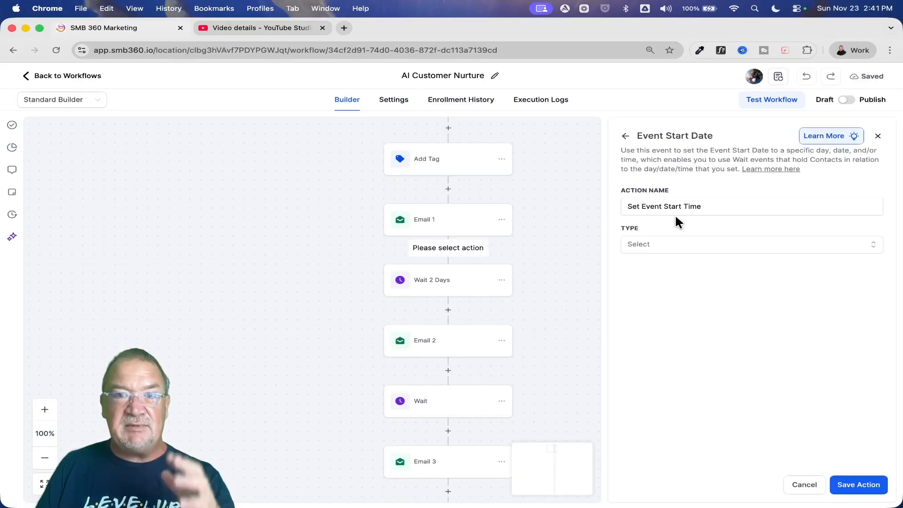
pyautogui.click(667, 244)
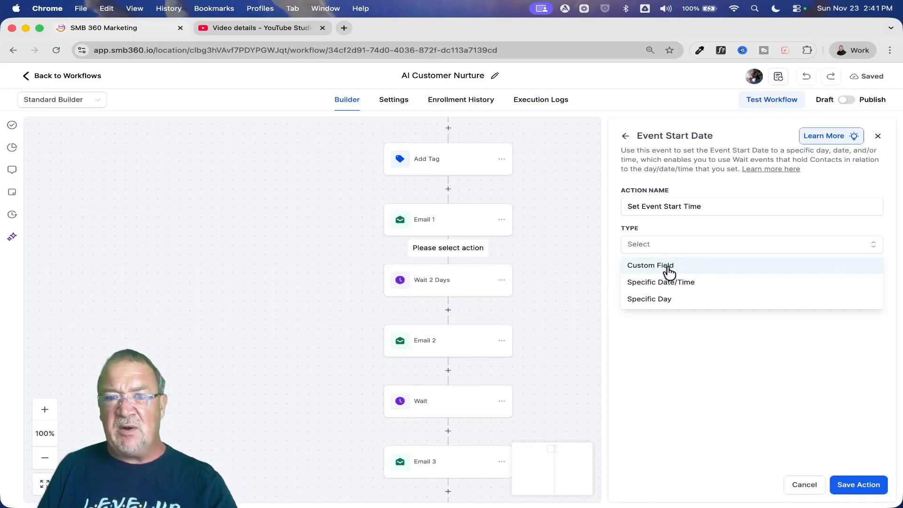
pyautogui.click(676, 281)
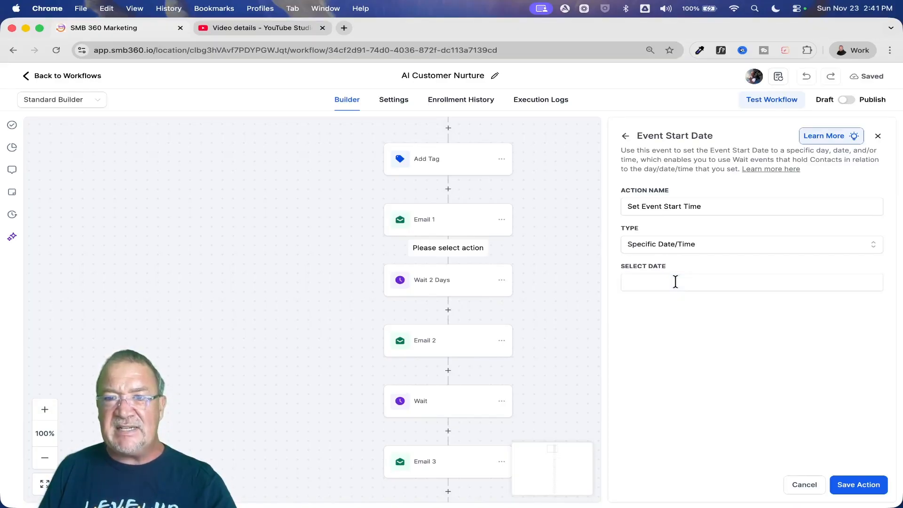
# - Set the event start to December 1, 2025 at 8:00 AM and save the action
pyautogui.click(676, 282)
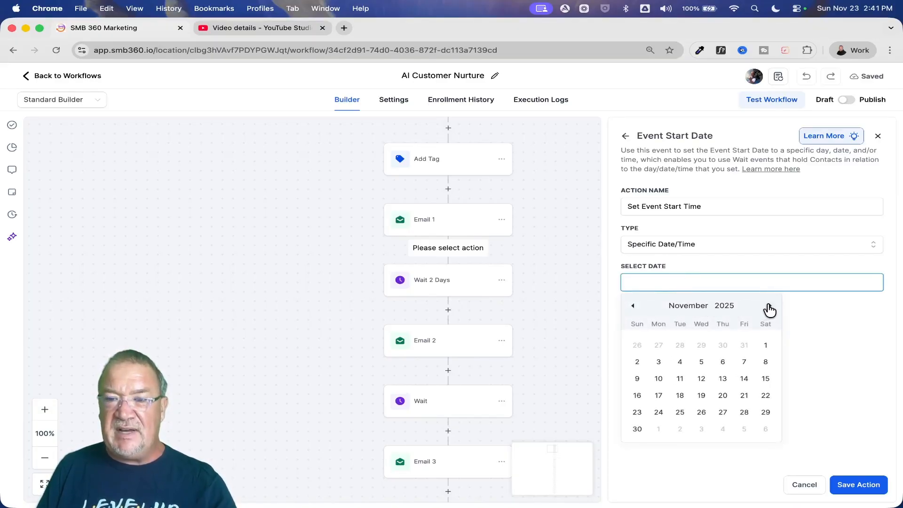
pyautogui.click(770, 306)
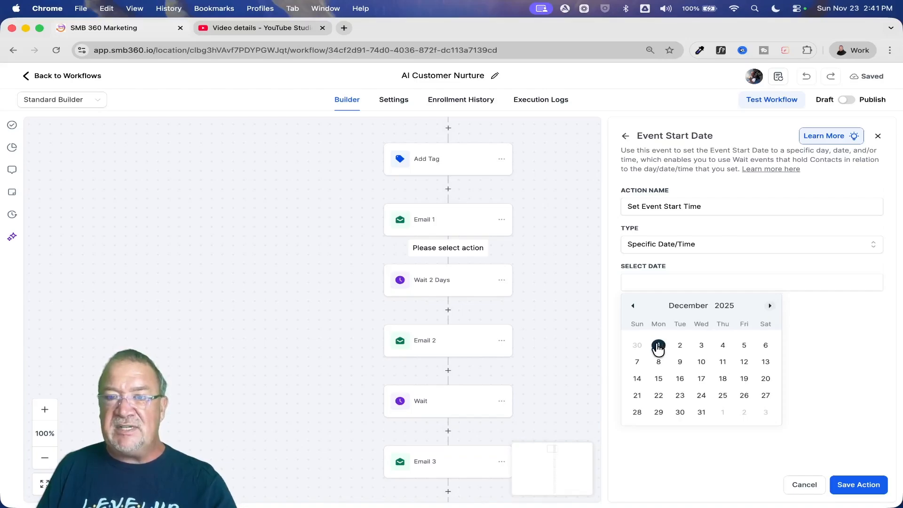
pyautogui.click(659, 346)
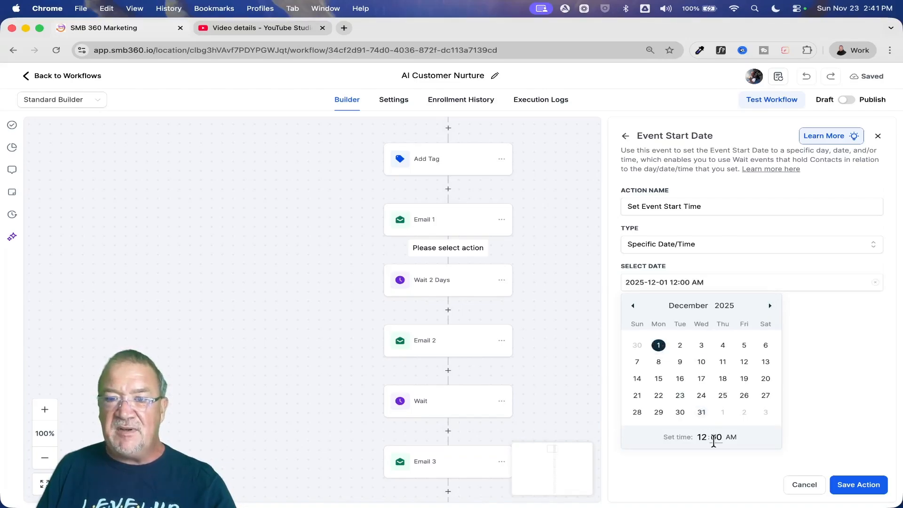
pyautogui.click(701, 438)
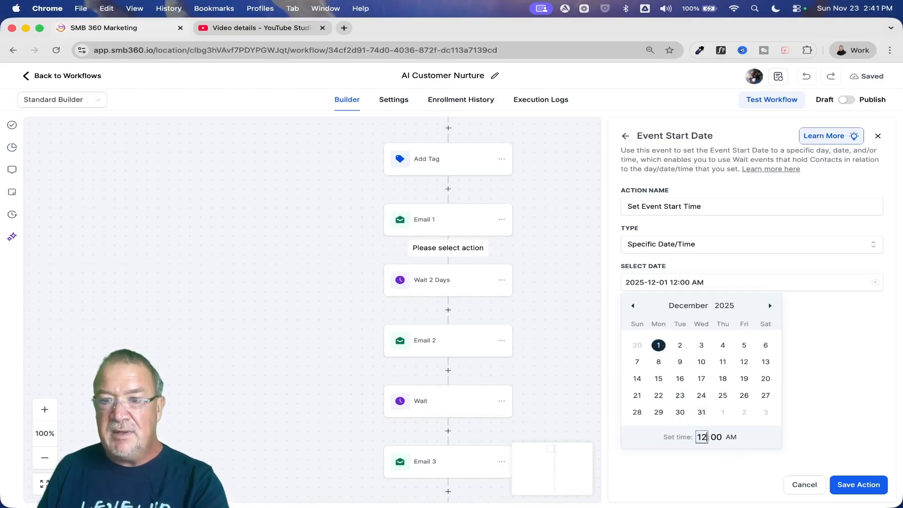
pyautogui.press('BackSpace')
pyautogui.write('2')
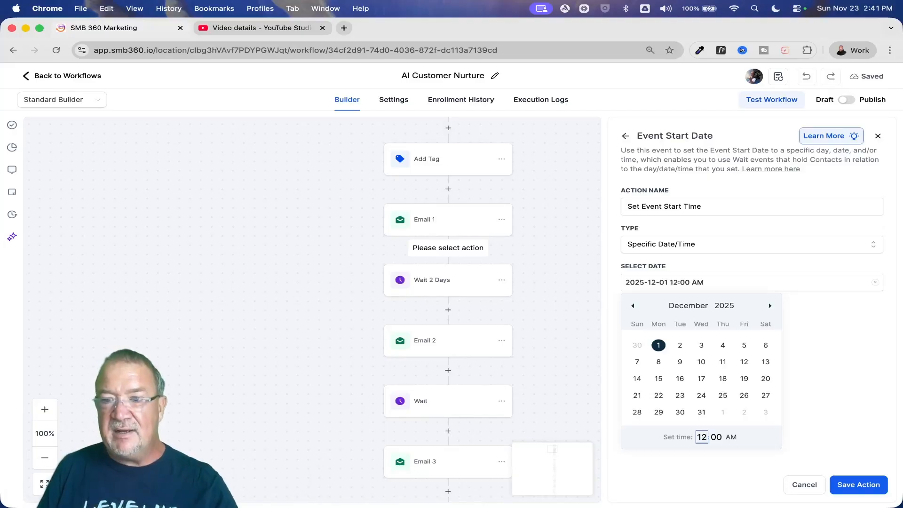
pyautogui.press('BackSpace')
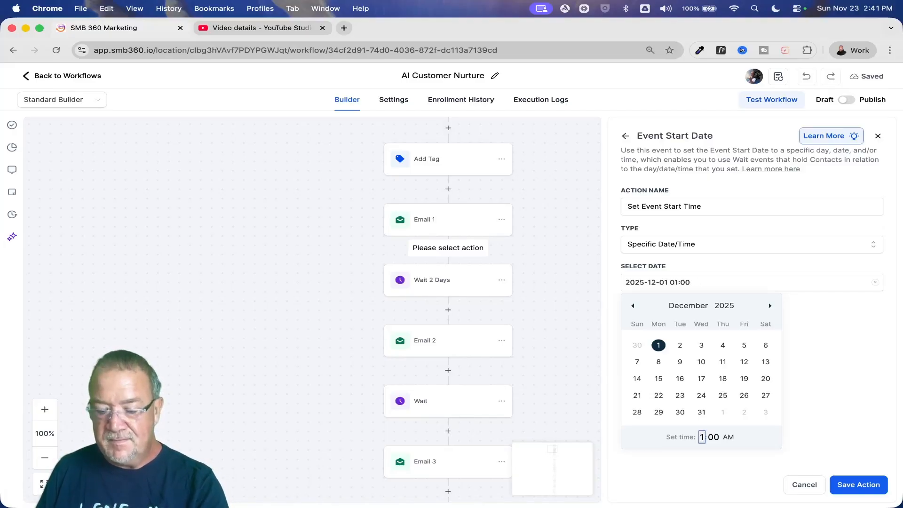
pyautogui.write('2')
pyautogui.press('BackSpace')
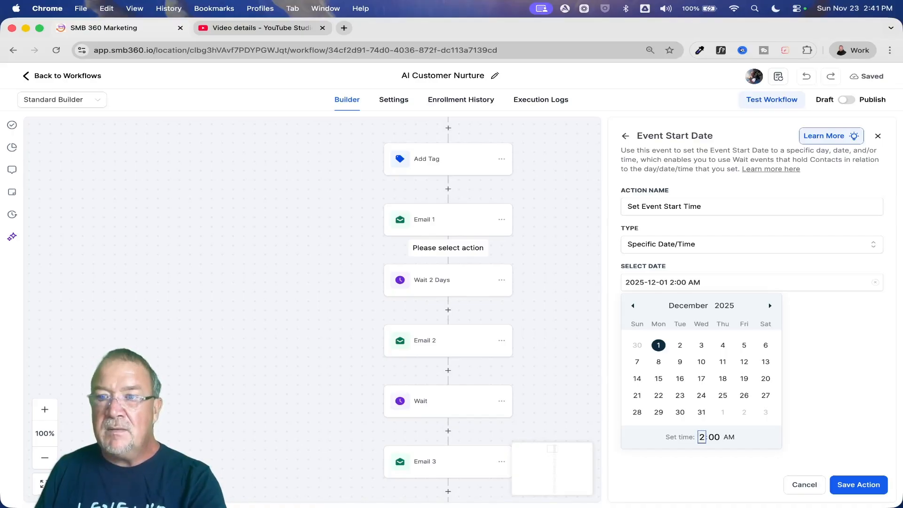
pyautogui.click(781, 452)
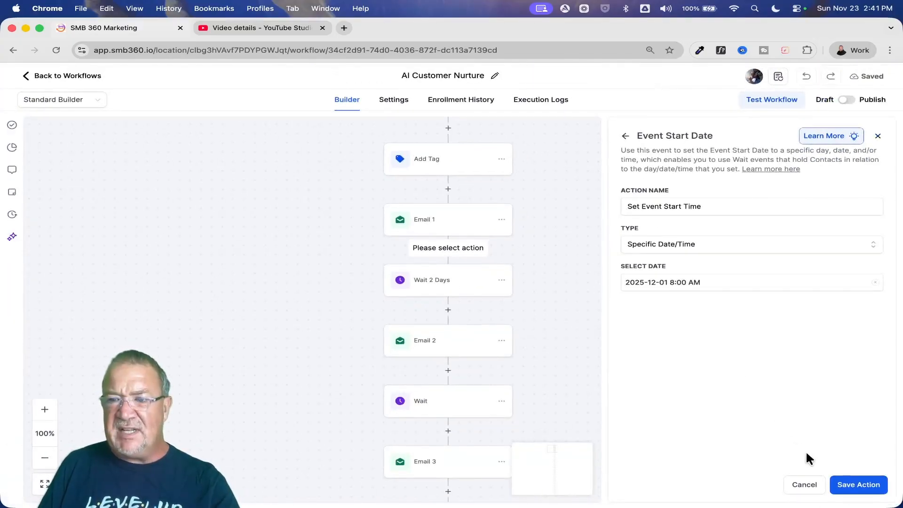
pyautogui.click(859, 487)
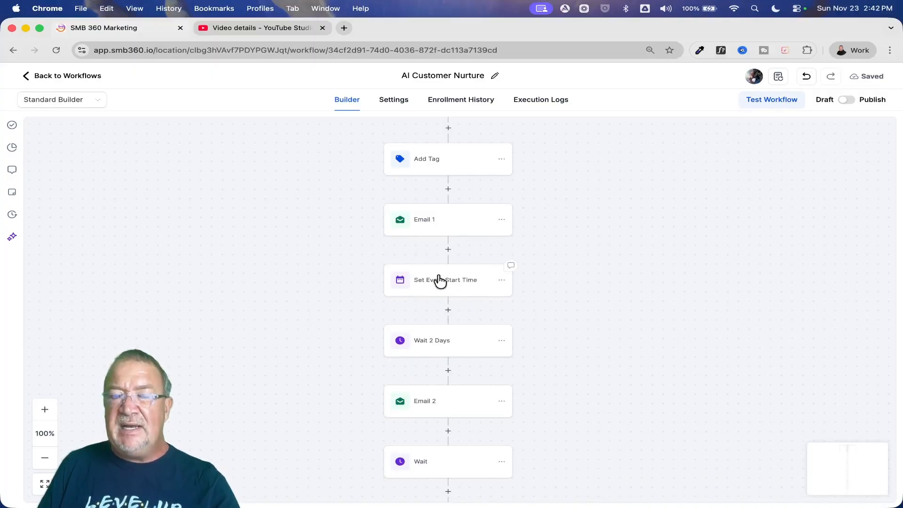
# - Move the Set Event Start Time action to the start of the workflow, above Add Tag
pyautogui.scroll(2, 454, 273)
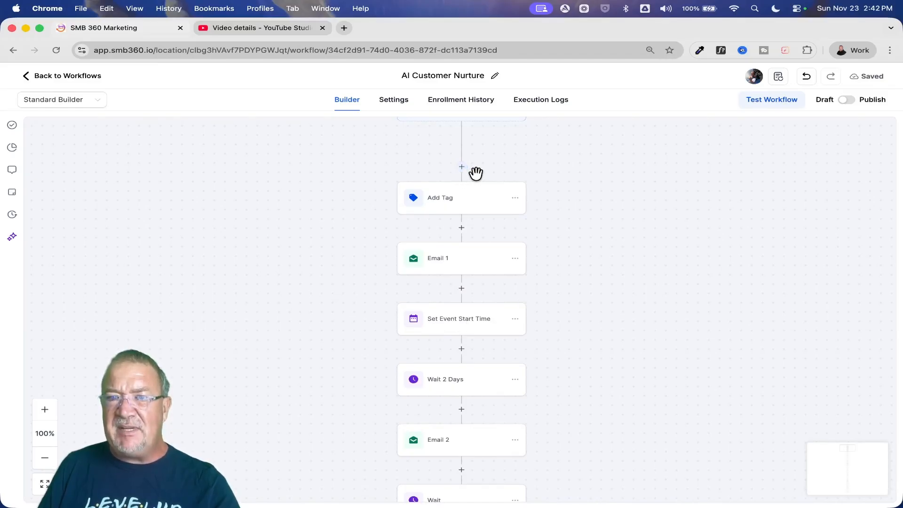
pyautogui.click(516, 320)
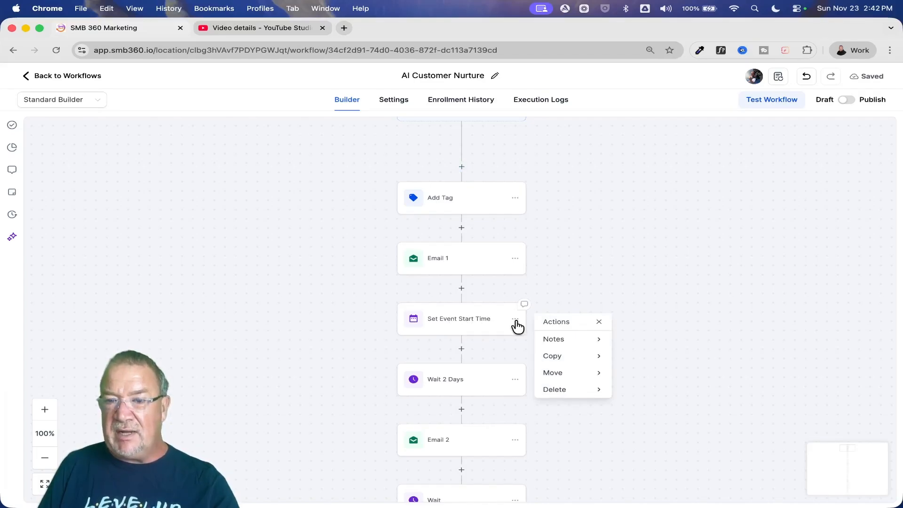
pyautogui.click(563, 374)
pyautogui.click(648, 349)
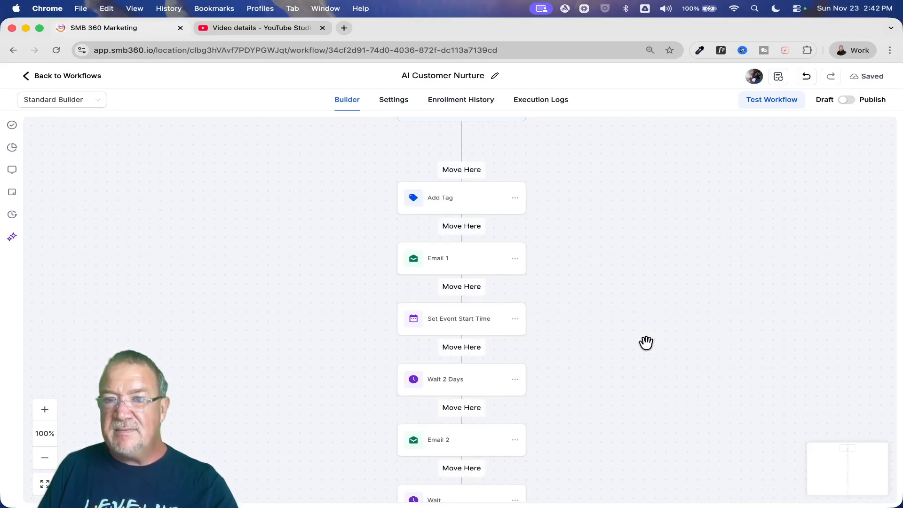
pyautogui.click(455, 169)
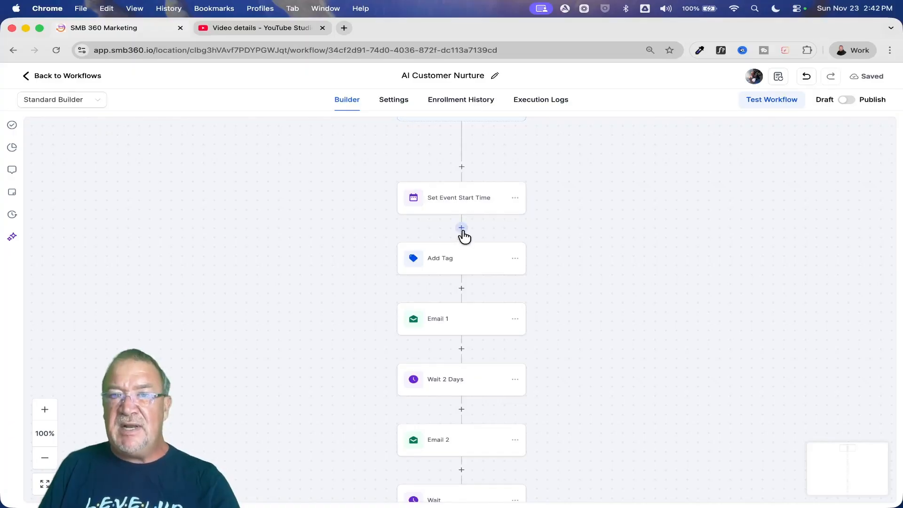
# - Add a Wait action directly after Set Event Start Time that waits for Event / Appointment time
pyautogui.click(462, 229)
pyautogui.write('wait')
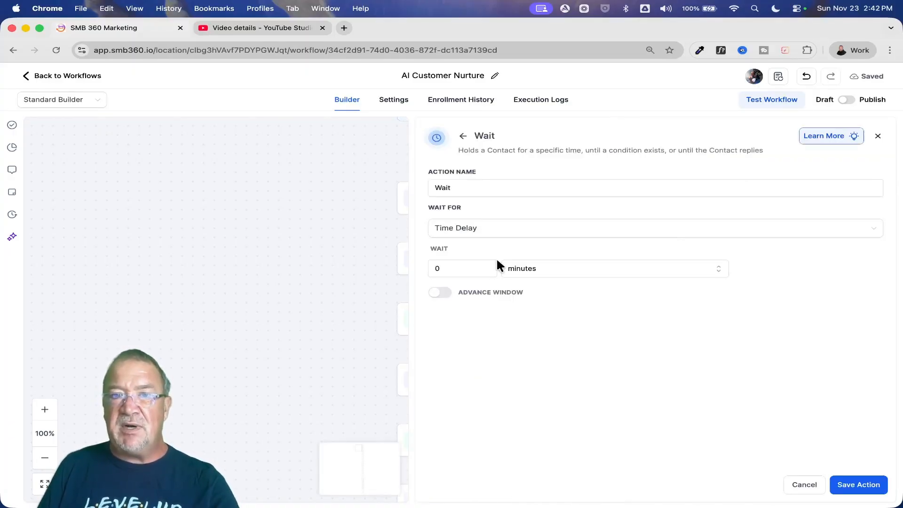
pyautogui.click(474, 231)
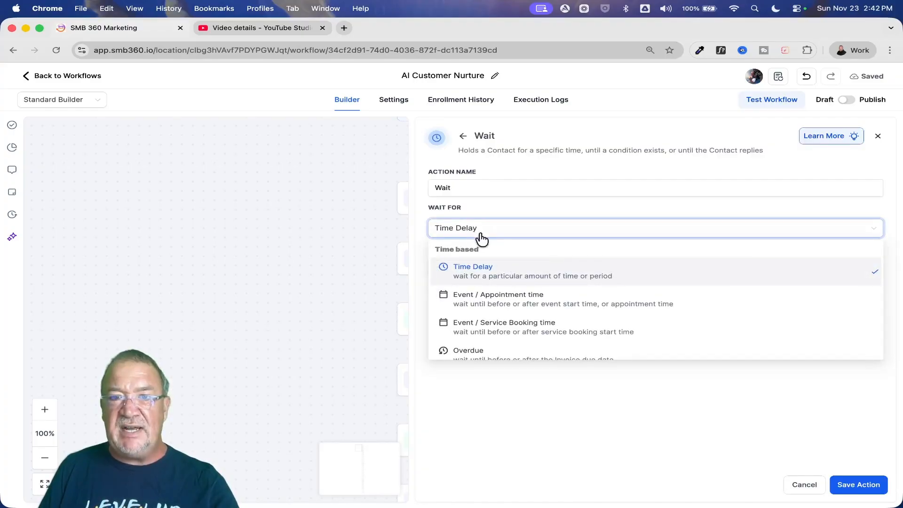
pyautogui.click(492, 302)
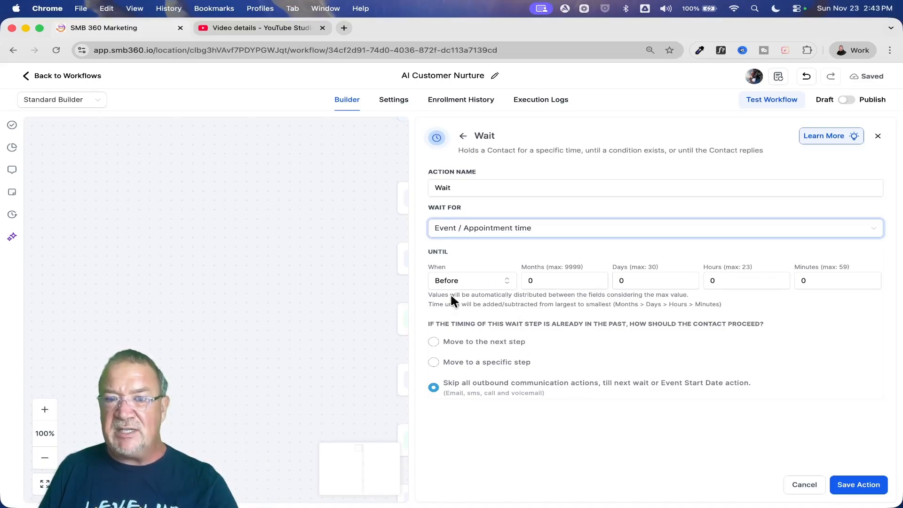
# - Set the wait to end at the exact time, moving contacts to the next step if the timing is already past
pyautogui.click(473, 281)
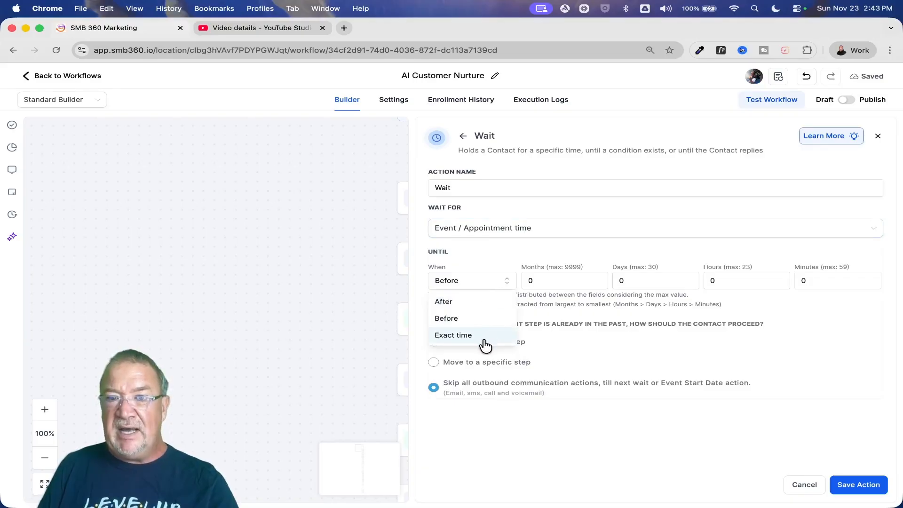
pyautogui.click(471, 304)
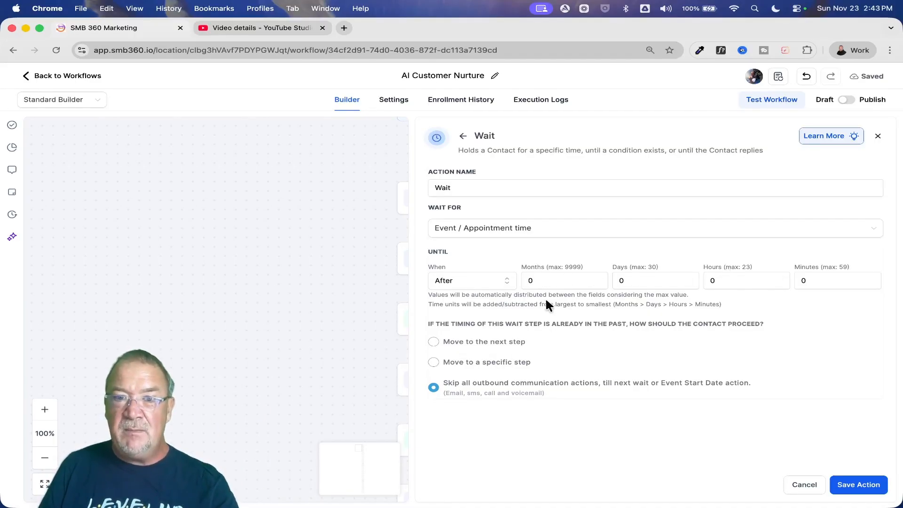
pyautogui.click(482, 281)
pyautogui.click(482, 335)
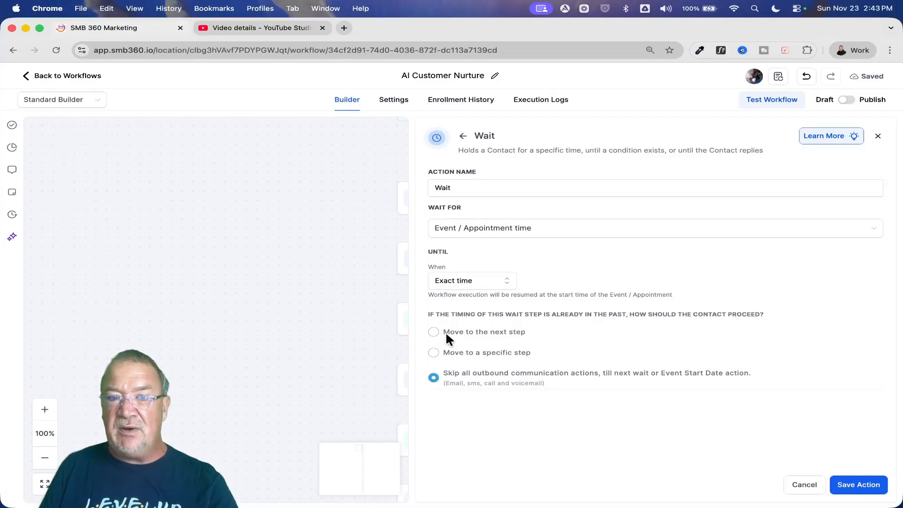
pyautogui.click(433, 331)
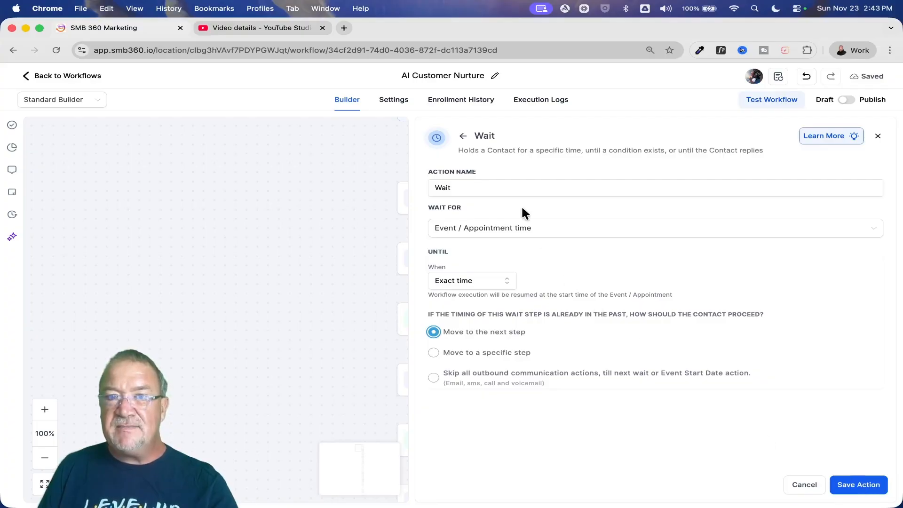
# - Name the wait action "Wait for Event Start", save it, and reopen it briefly to check its settings
pyautogui.click(510, 189)
pyautogui.write('for Ev')
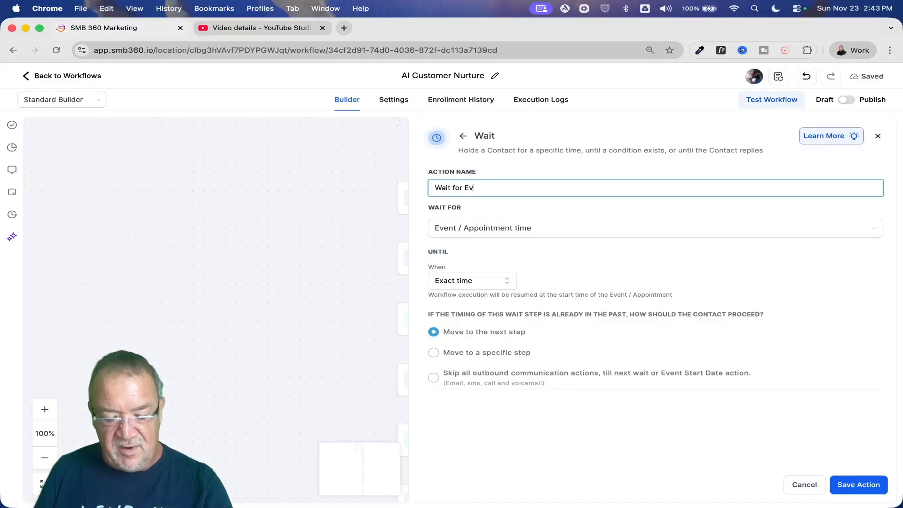
pyautogui.write('ent Start')
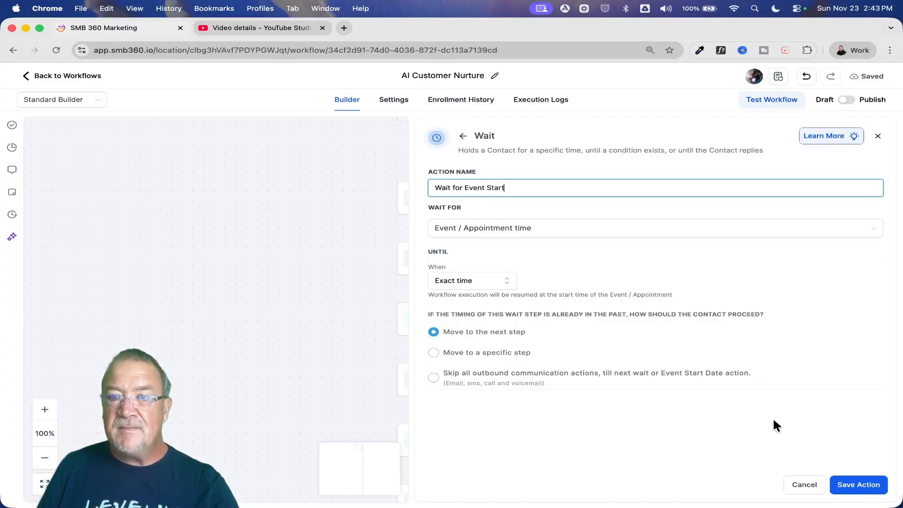
pyautogui.click(862, 485)
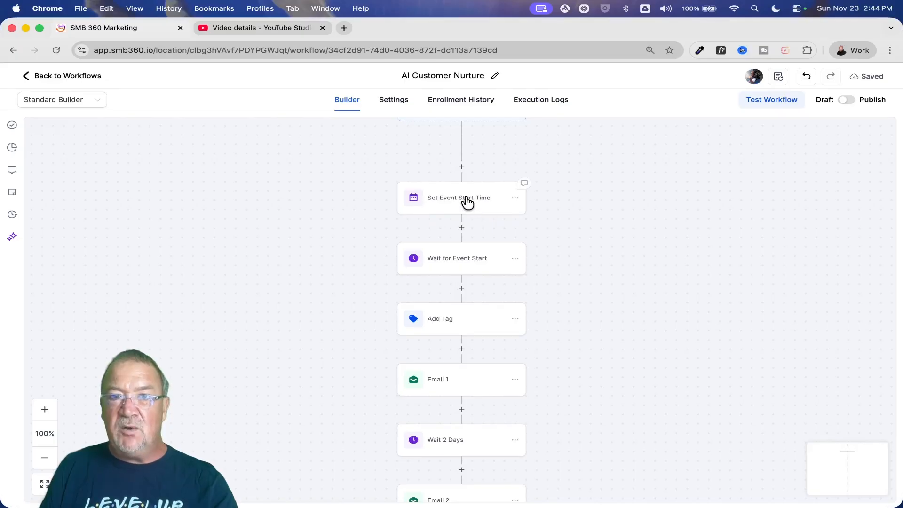
pyautogui.click(448, 257)
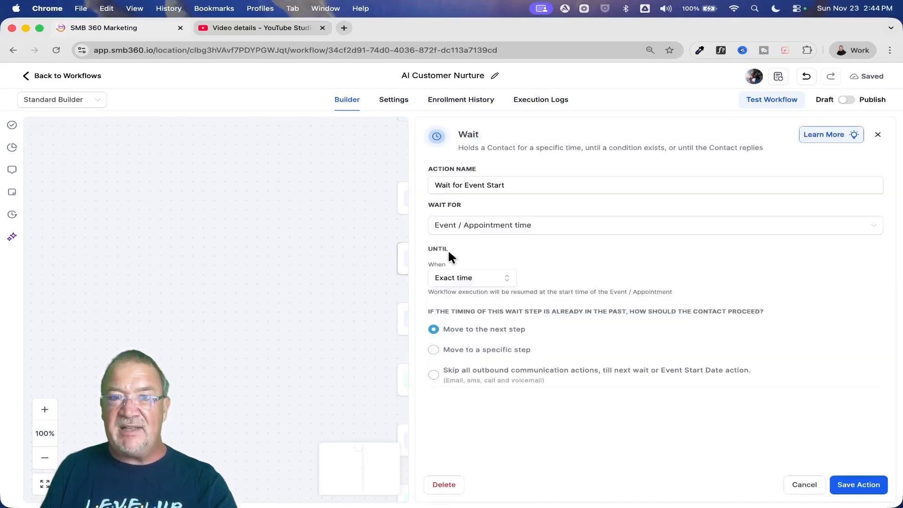
pyautogui.click(804, 485)
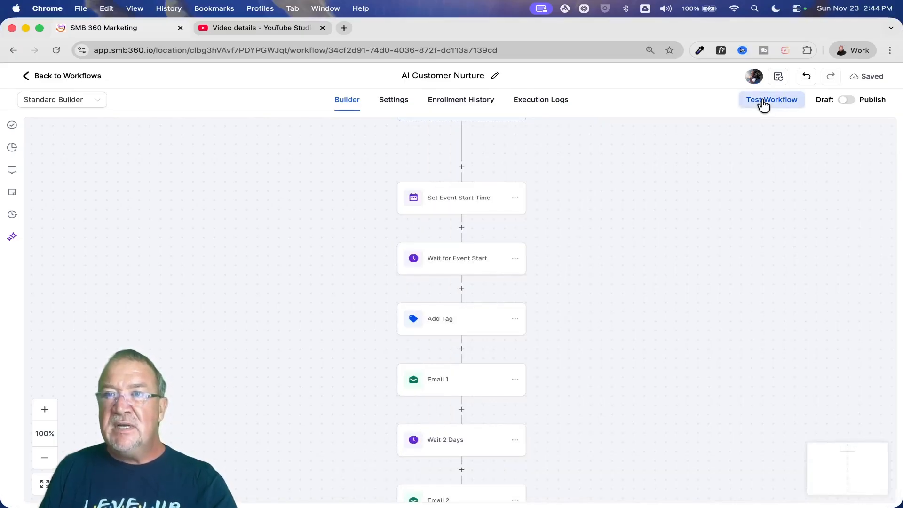
# - Run a test of the AI Customer Nurture workflow for a selected contact and review the action sequence
pyautogui.click(772, 101)
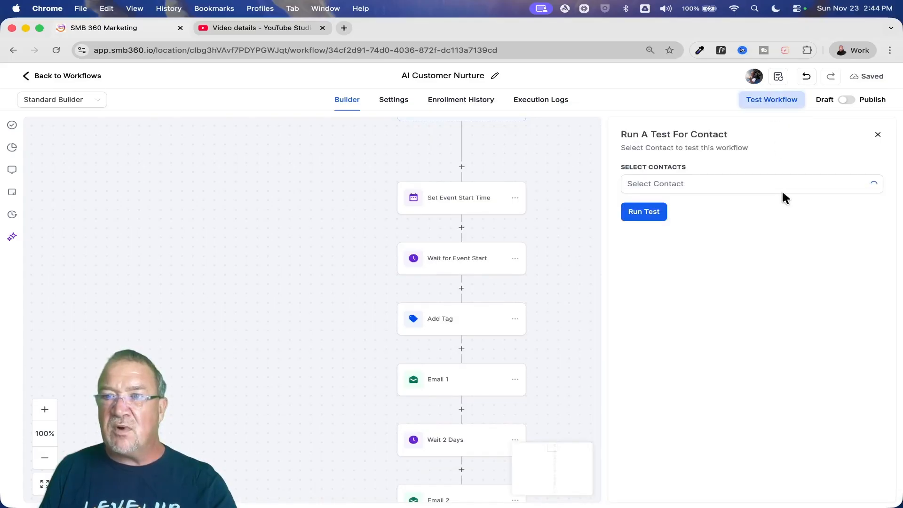
pyautogui.click(720, 197)
pyautogui.click(672, 223)
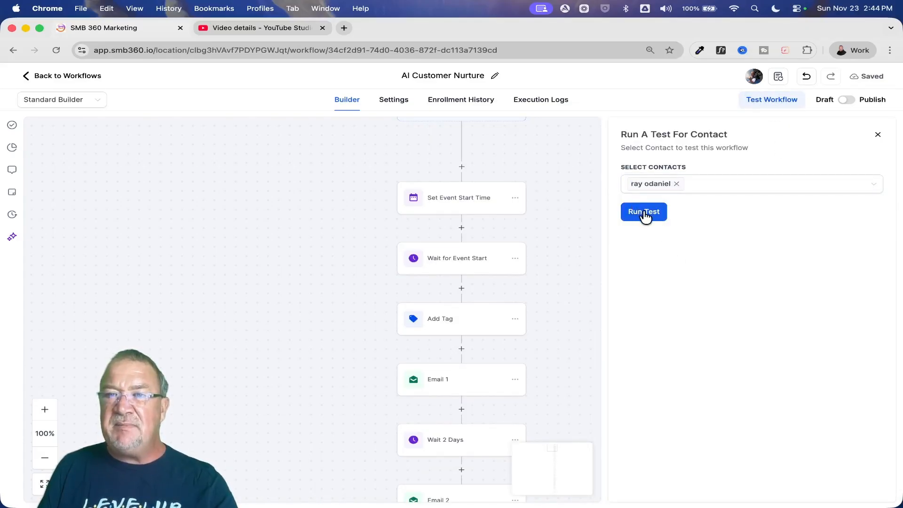
pyautogui.click(644, 212)
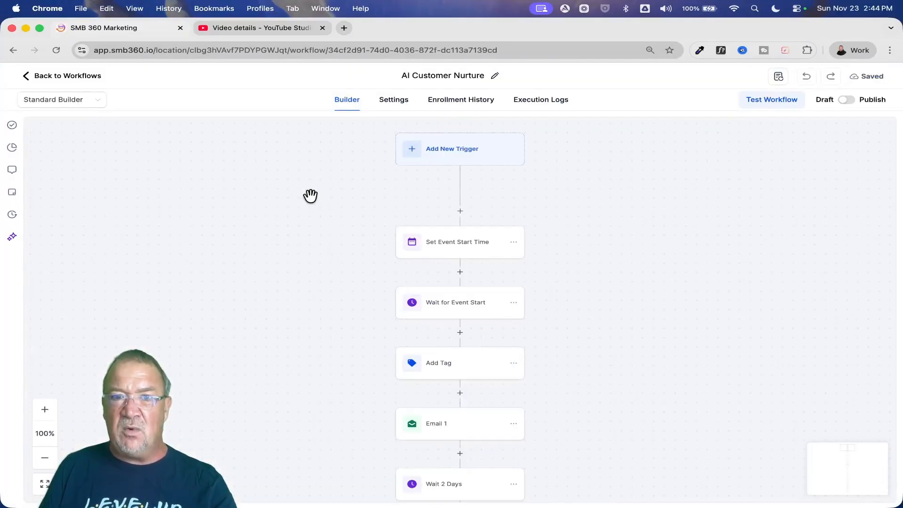
pyautogui.scroll(-2, 603, 252)
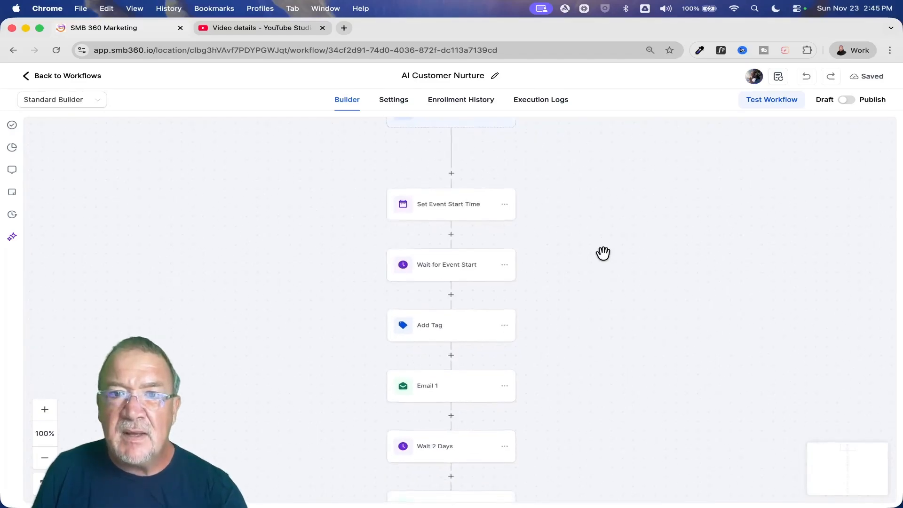
# - Check the AI Customer Nurture workflow's enrollment history and execution logs, and return to the builder
pyautogui.click(453, 104)
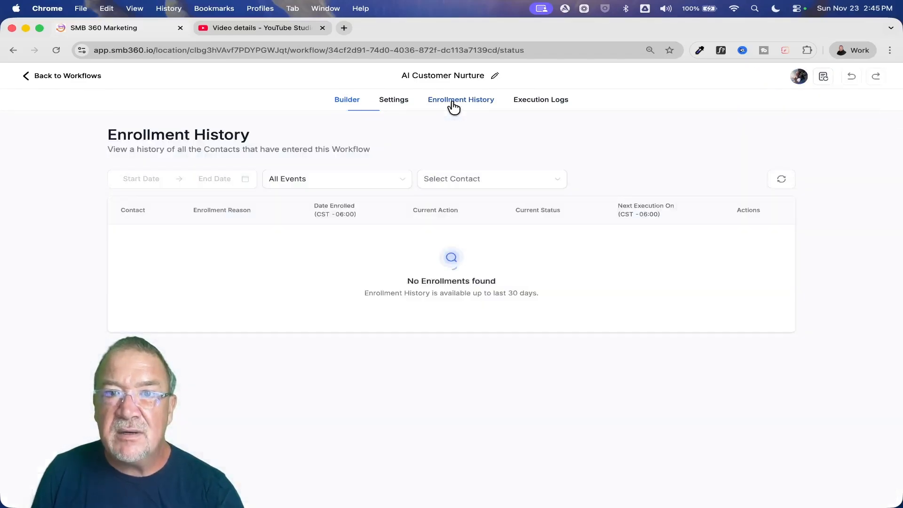
pyautogui.click(535, 103)
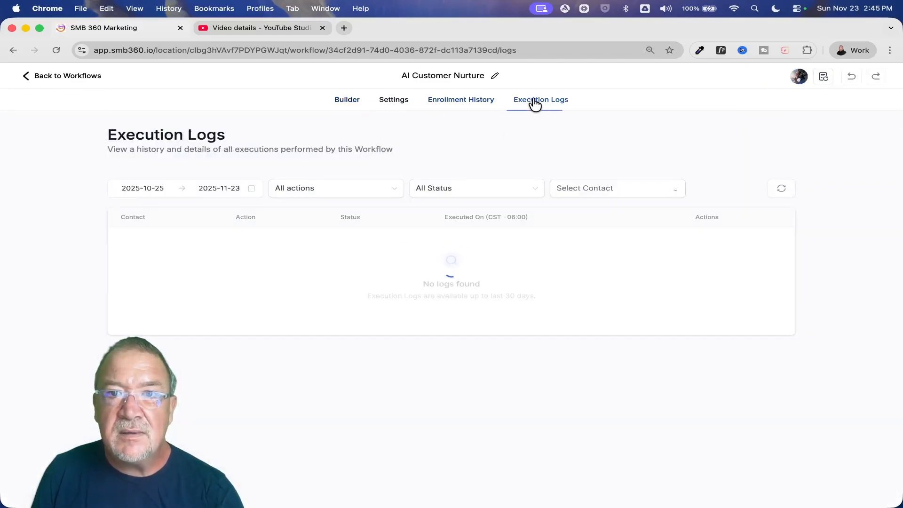
pyautogui.click(458, 102)
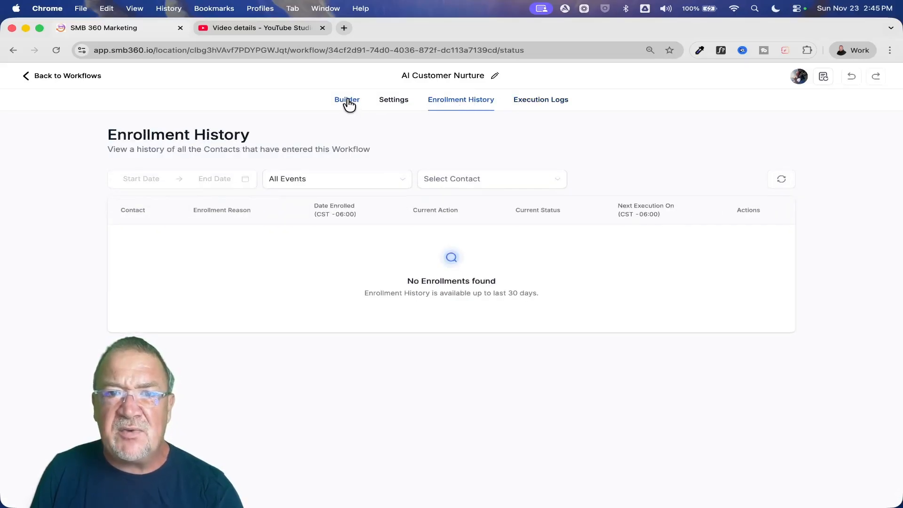
pyautogui.click(349, 102)
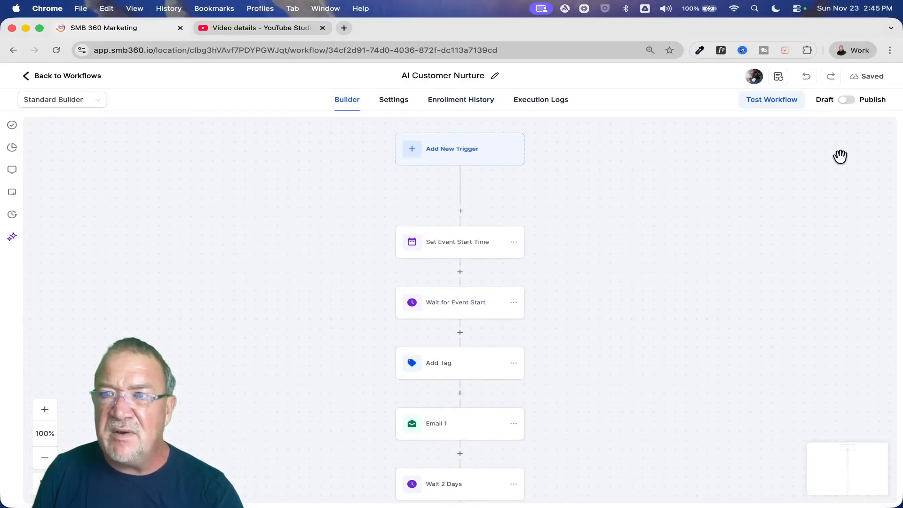
# - Switch the AI Customer Nurture workflow from Draft to Publish and save it
pyautogui.click(847, 100)
pyautogui.click(878, 77)
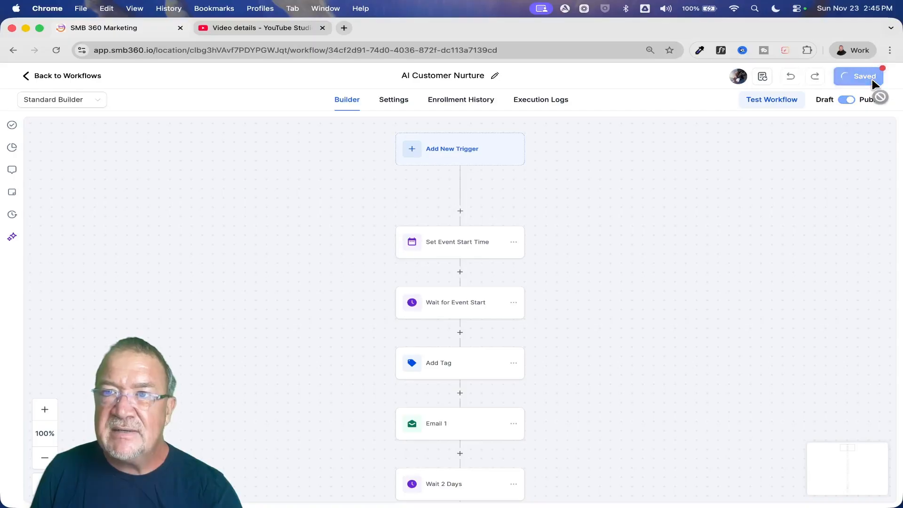
pyautogui.click(882, 84)
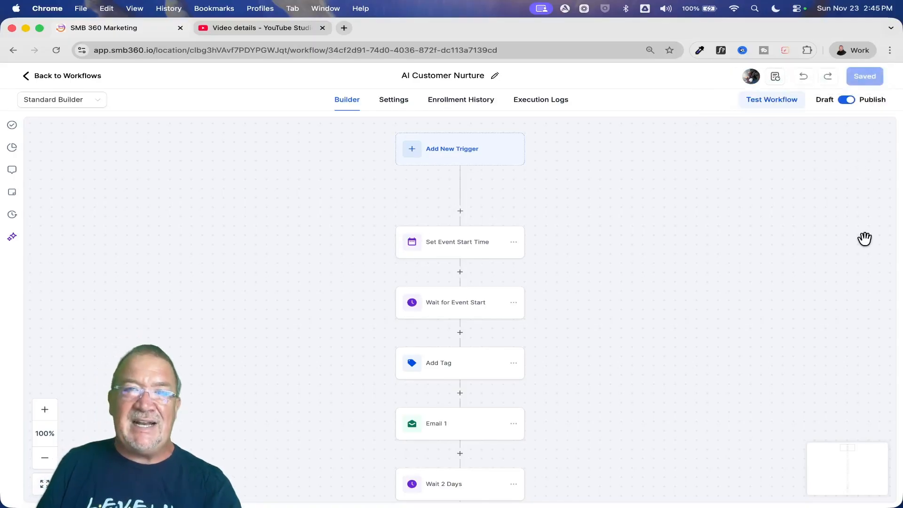
# - Run a test of the published workflow for the selected contact
pyautogui.click(767, 101)
pyautogui.click(714, 184)
pyautogui.click(698, 222)
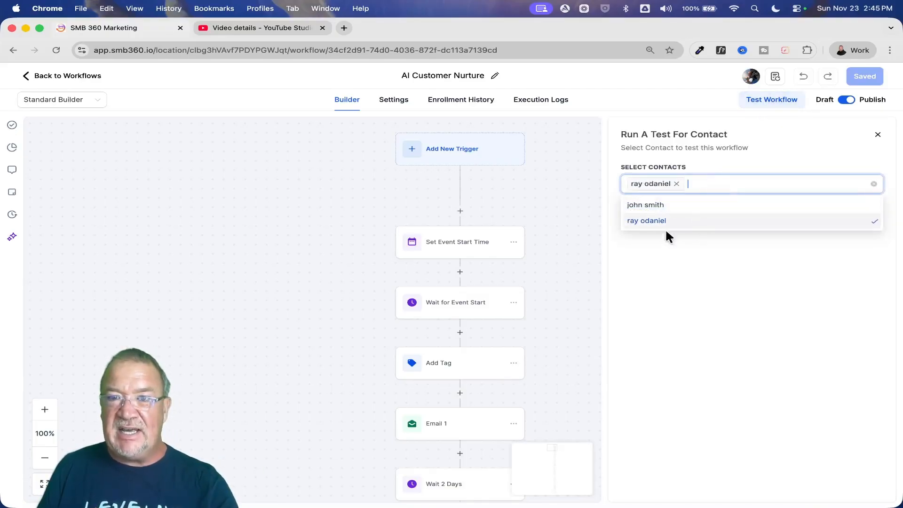
pyautogui.click(666, 232)
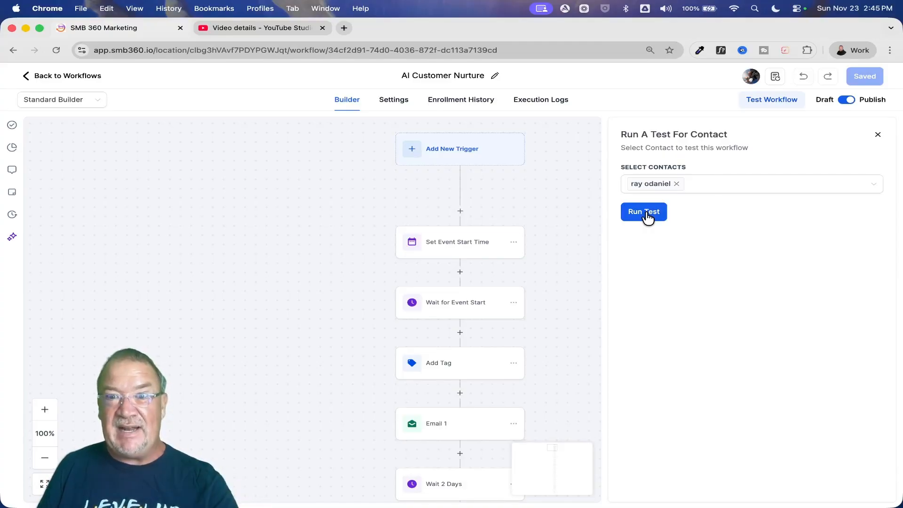
pyautogui.click(647, 216)
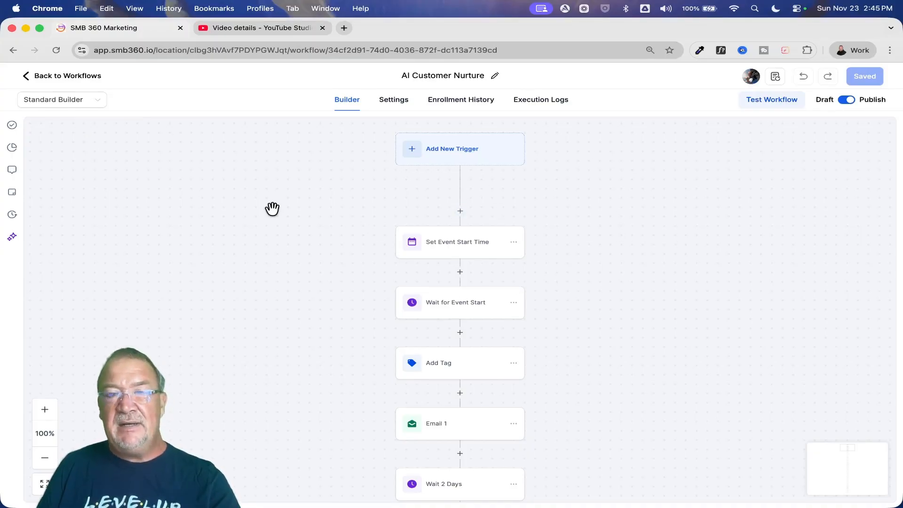
# - Reload the workflow, check the Wait for Event Start action, and open its statistics for active contacts and their next execution date
pyautogui.click(56, 50)
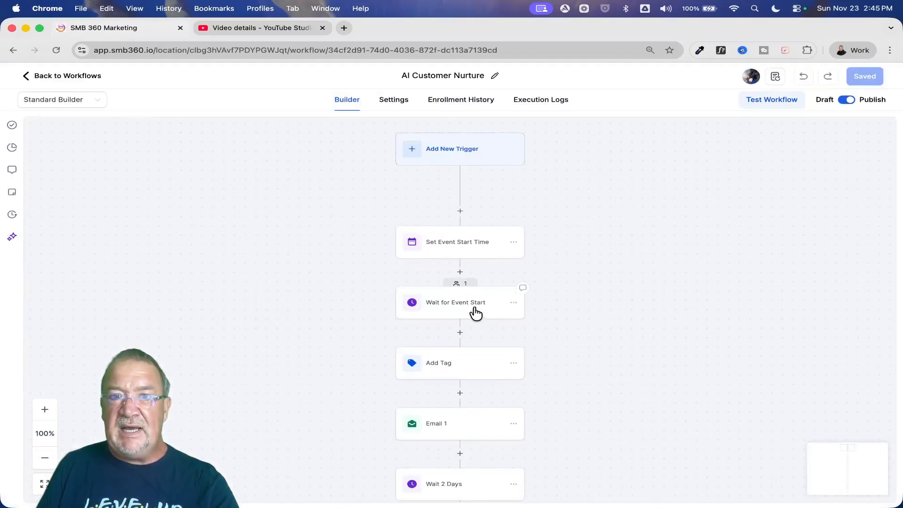
pyautogui.click(463, 303)
pyautogui.click(804, 485)
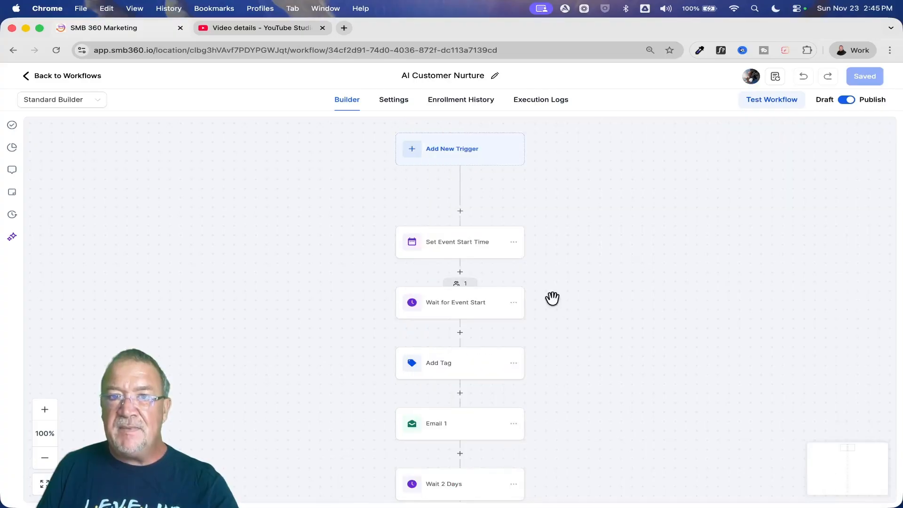
pyautogui.scroll(6, 487, 275)
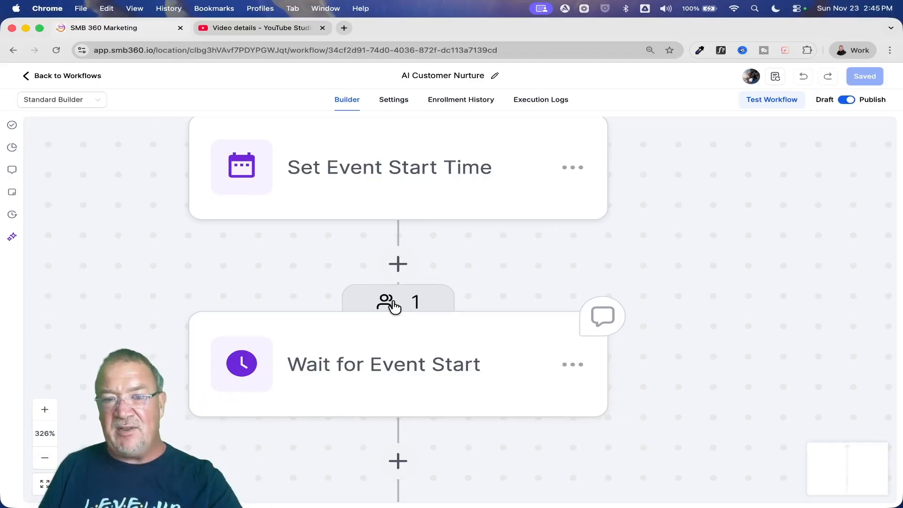
pyautogui.scroll(-6, 395, 307)
pyautogui.scroll(6, 394, 307)
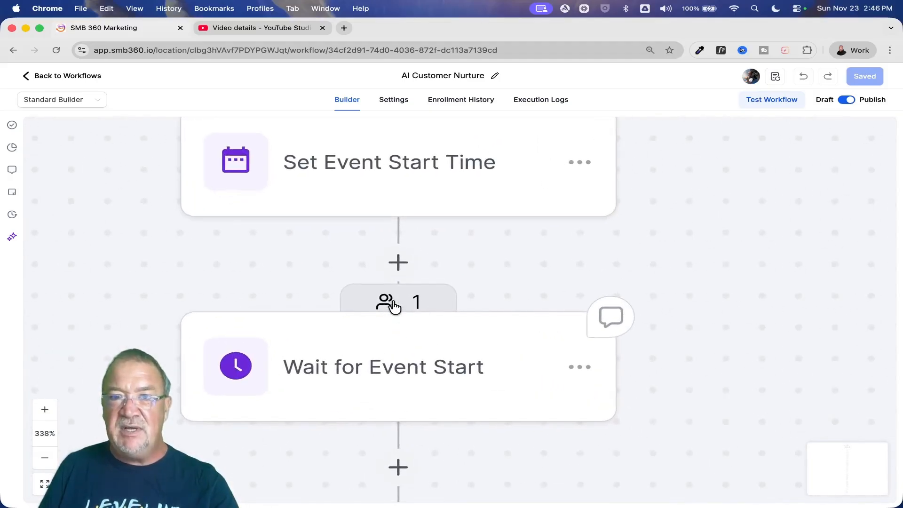
pyautogui.click(394, 307)
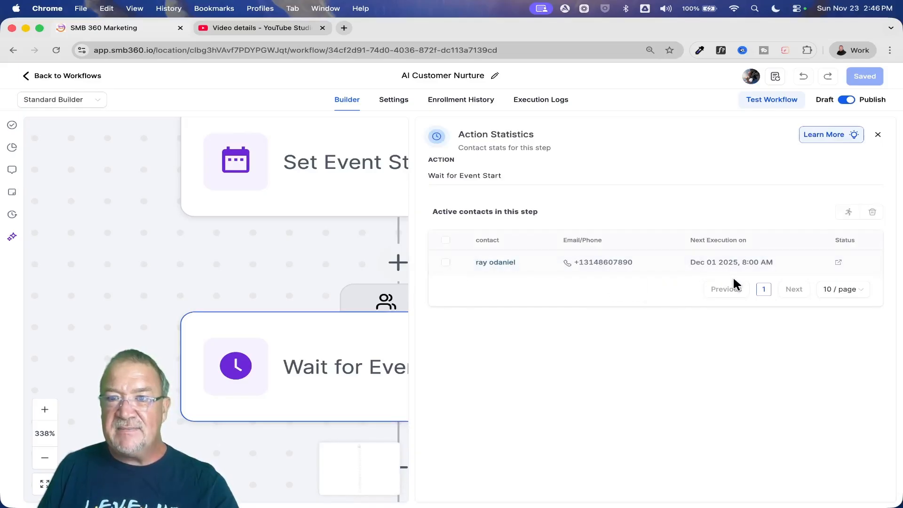
# - Remove the test contact held at Wait for Event Start from the workflow and return to the workflow list
pyautogui.click(445, 263)
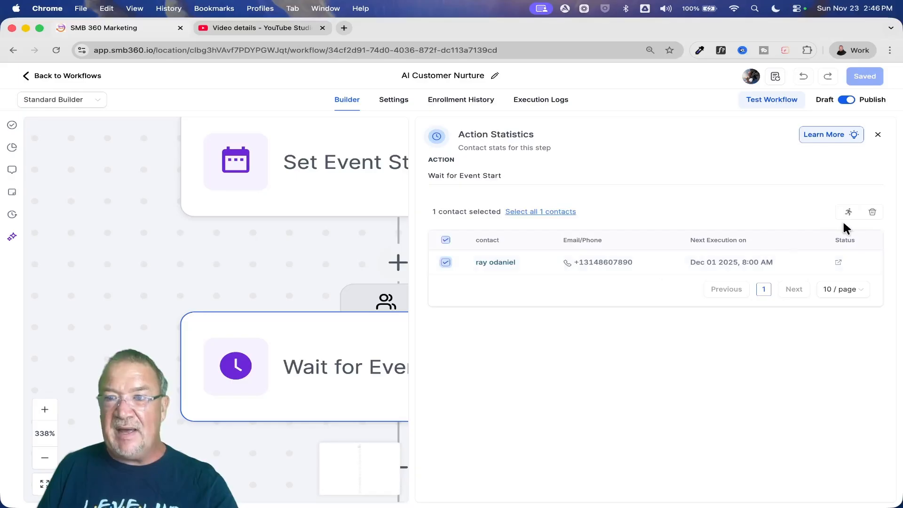
pyautogui.click(873, 212)
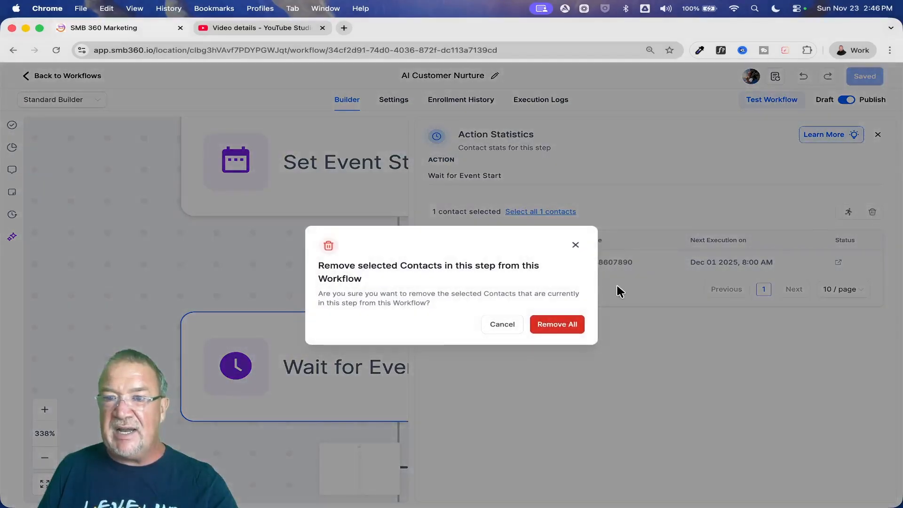
pyautogui.click(564, 331)
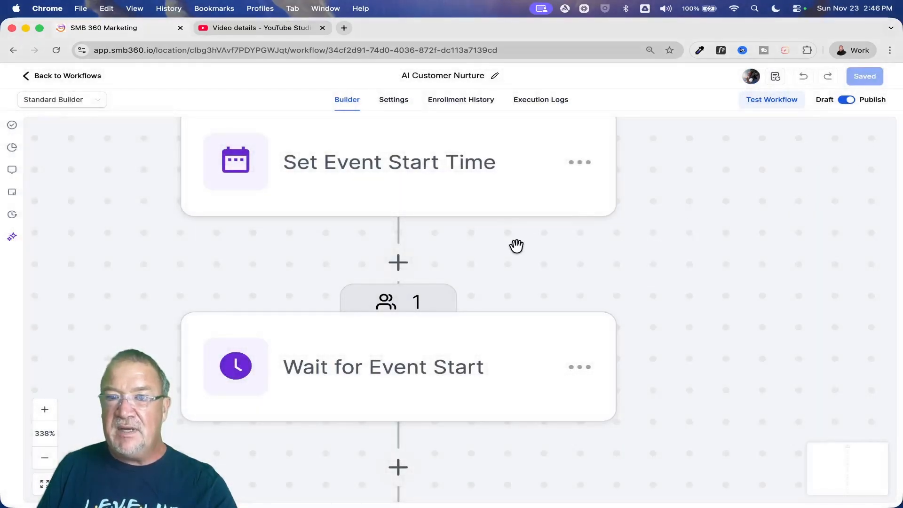
pyautogui.scroll(-10, 516, 245)
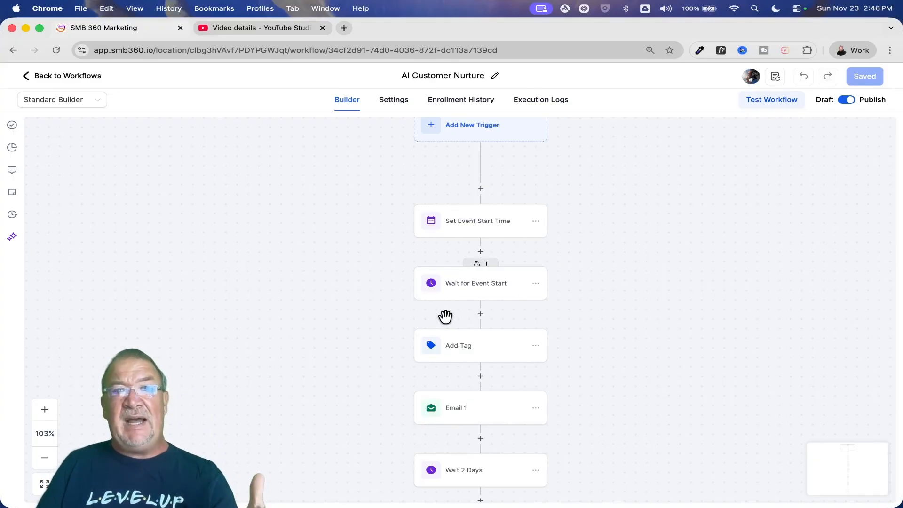
pyautogui.click(53, 75)
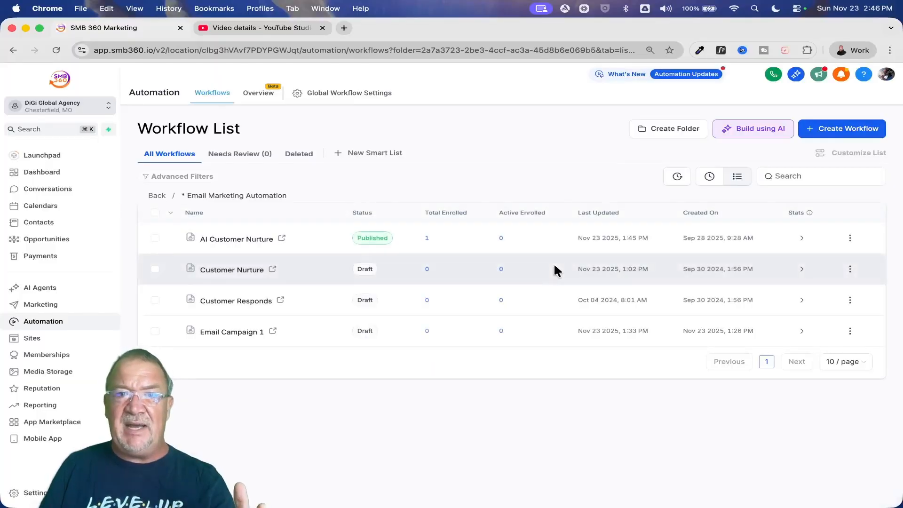